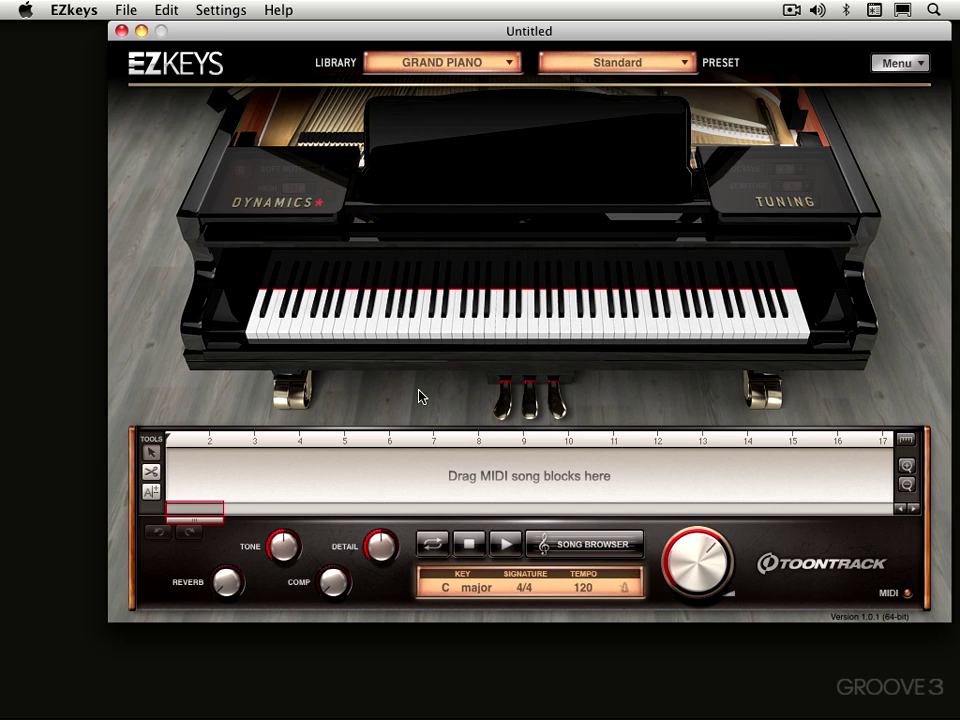
Open Audio/MIDI Setup and keep Core Audio on the MOTU 828mk2 with a 128 buffer
{"action": "left_click", "coordinate": [221, 10]}
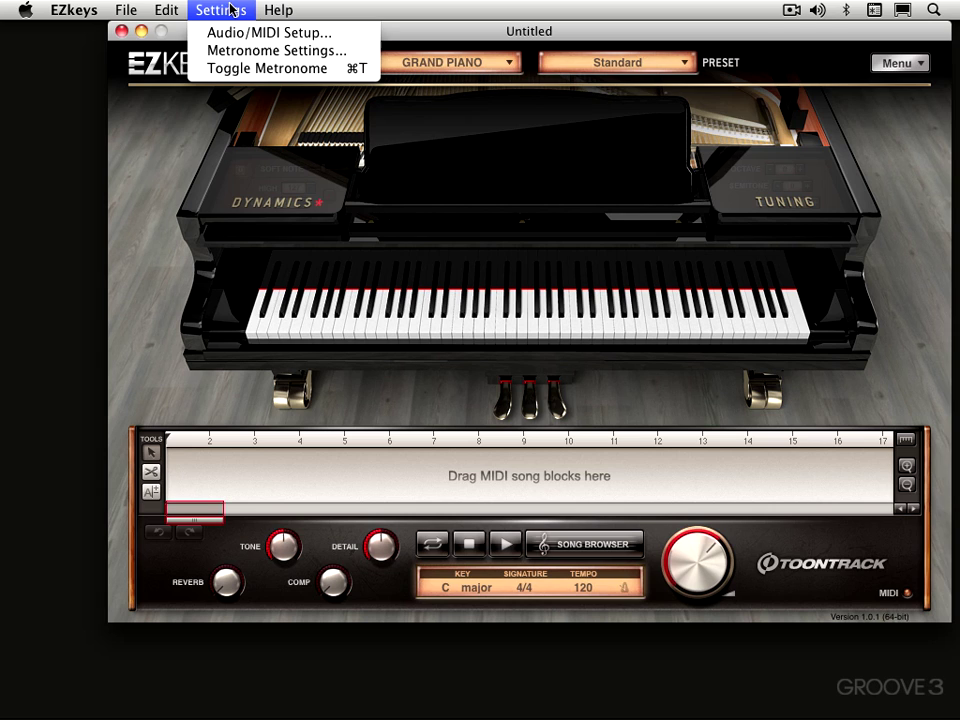
{"action": "left_click", "coordinate": [245, 40]}
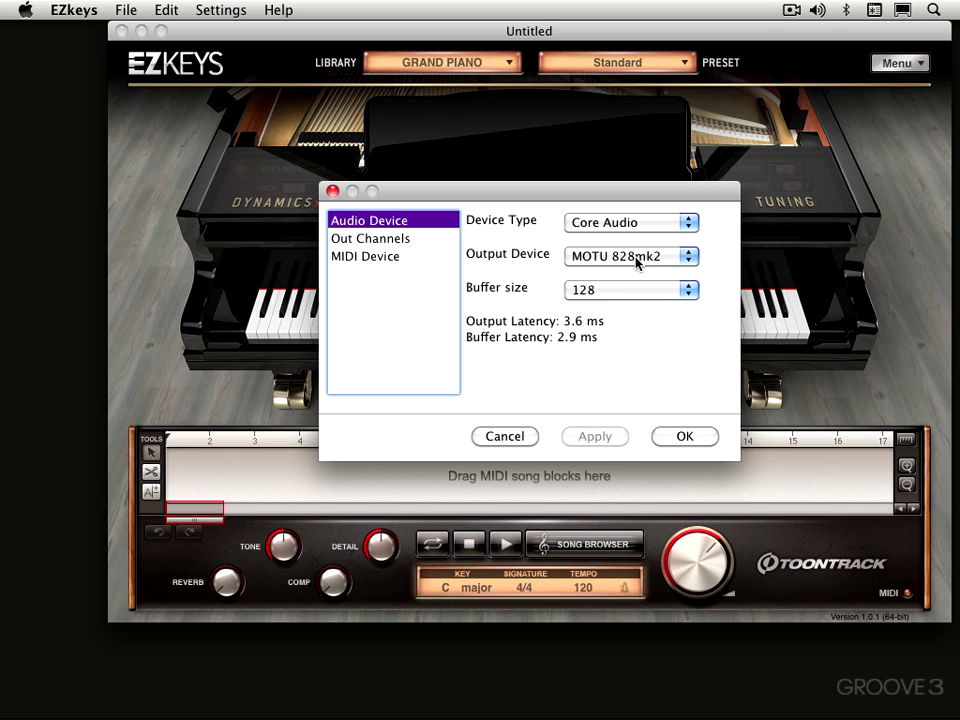
{"action": "left_click", "coordinate": [618, 223]}
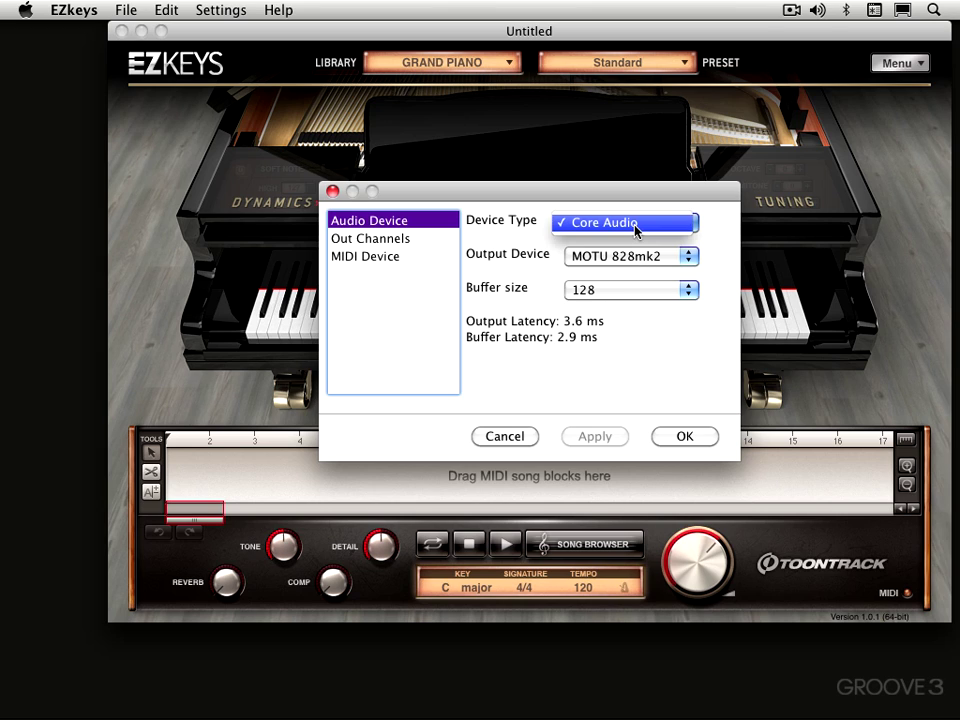
{"action": "left_click", "coordinate": [522, 225]}
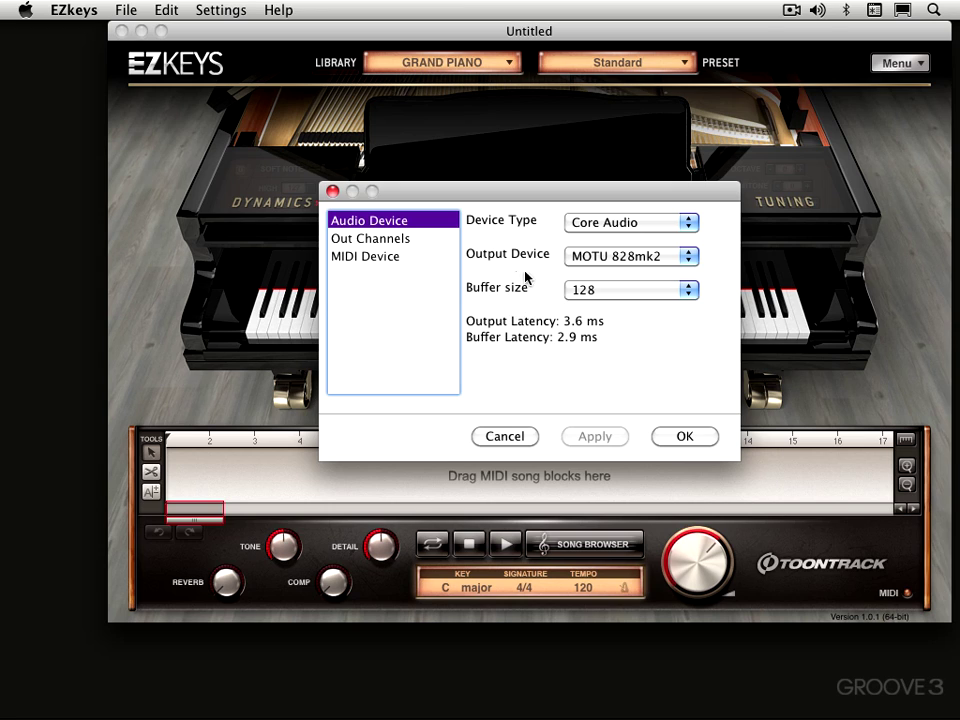
{"action": "left_click", "coordinate": [633, 291]}
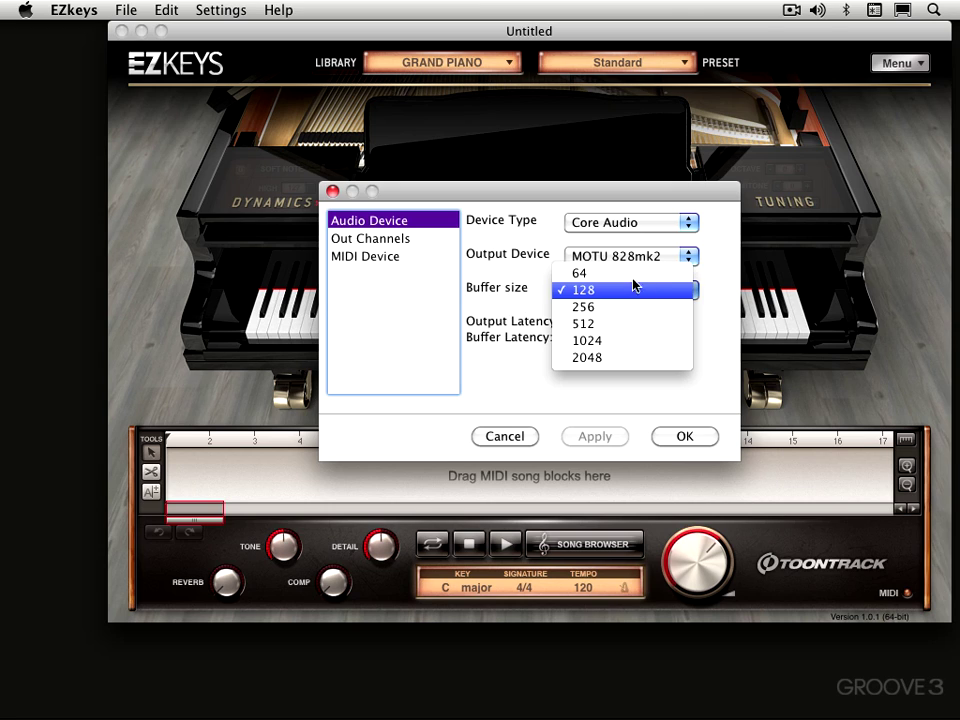
{"action": "left_click", "coordinate": [508, 264]}
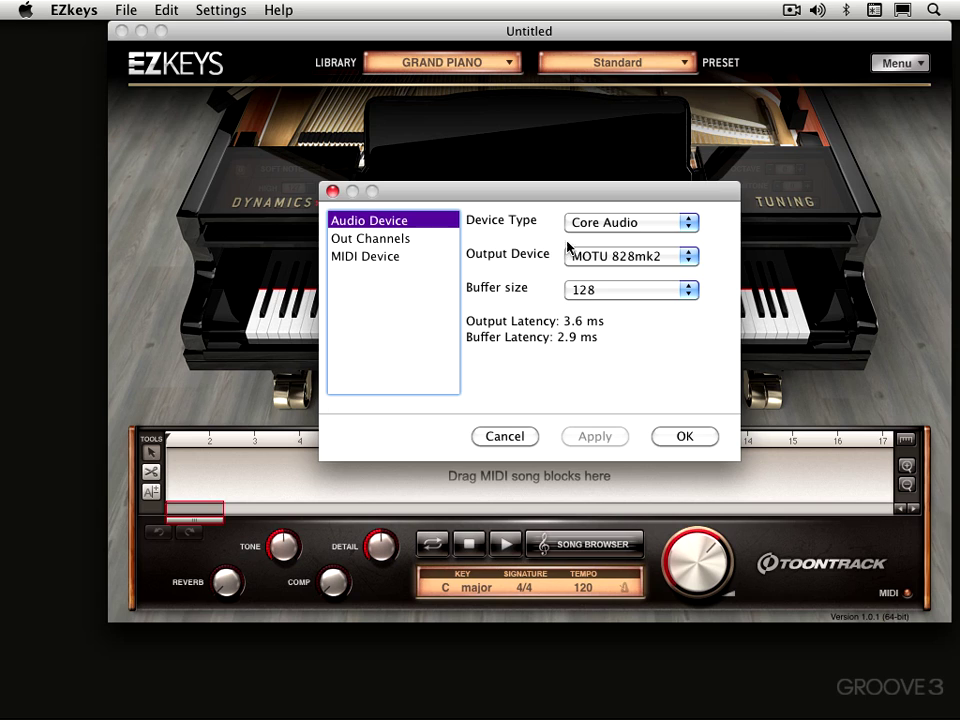
Keep Output 1 as the left output channel, then view the MIDI devices with Impulse enabled
{"action": "left_click", "coordinate": [378, 240]}
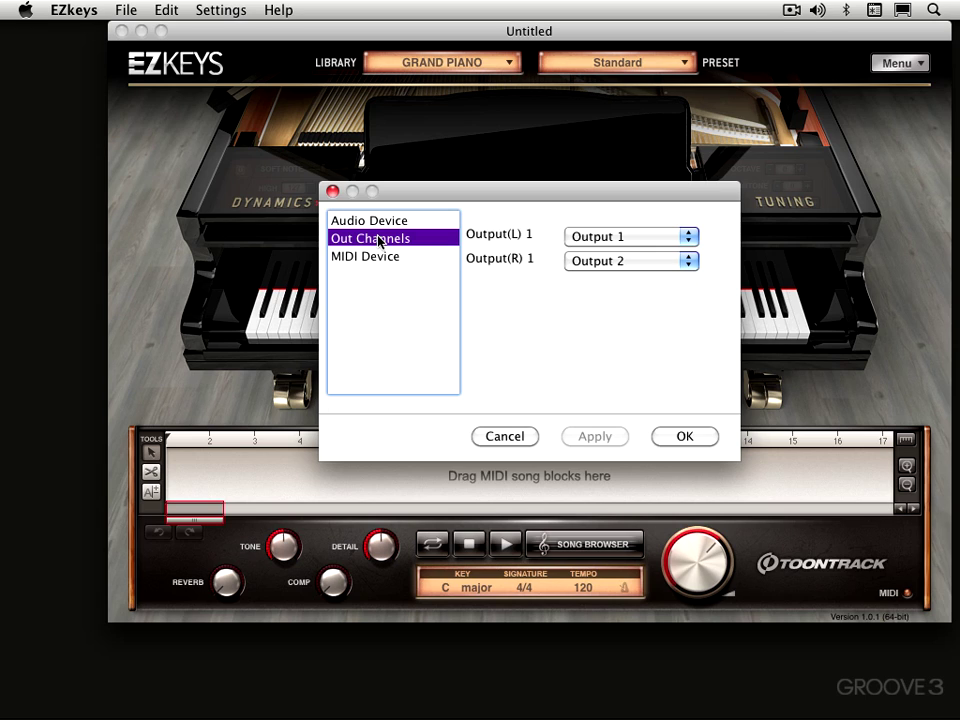
{"action": "left_click", "coordinate": [654, 239]}
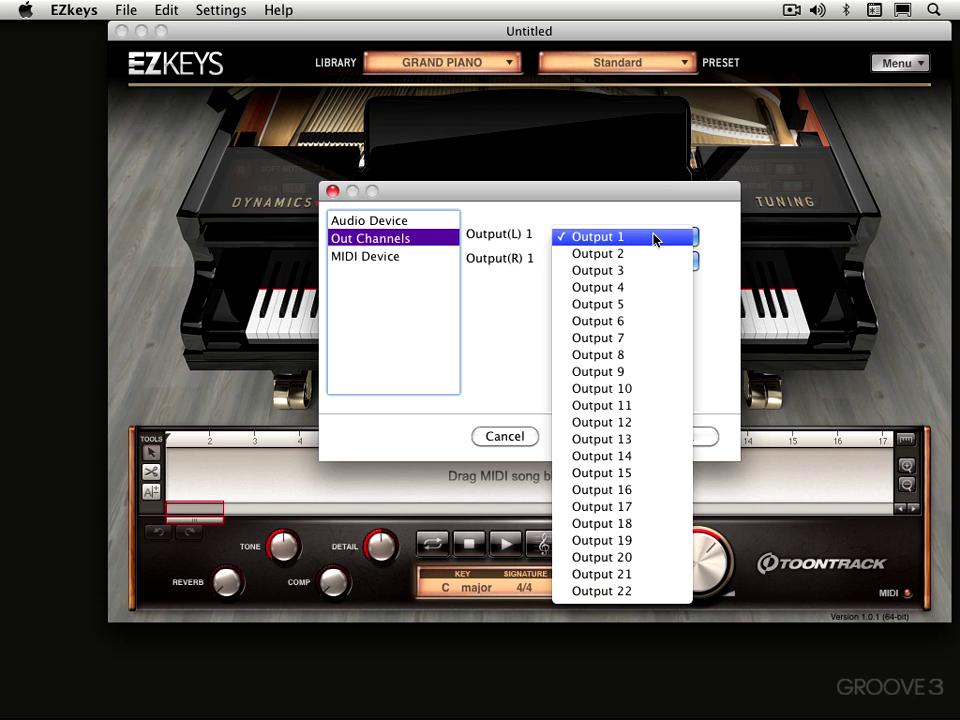
{"action": "left_click", "coordinate": [540, 225]}
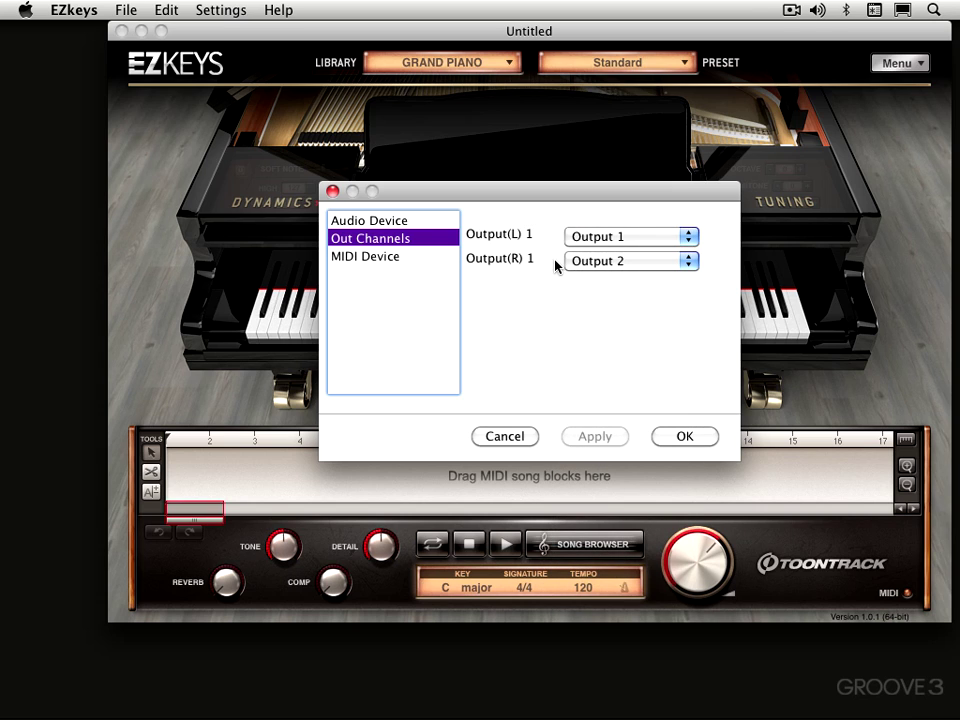
{"action": "left_click", "coordinate": [371, 259]}
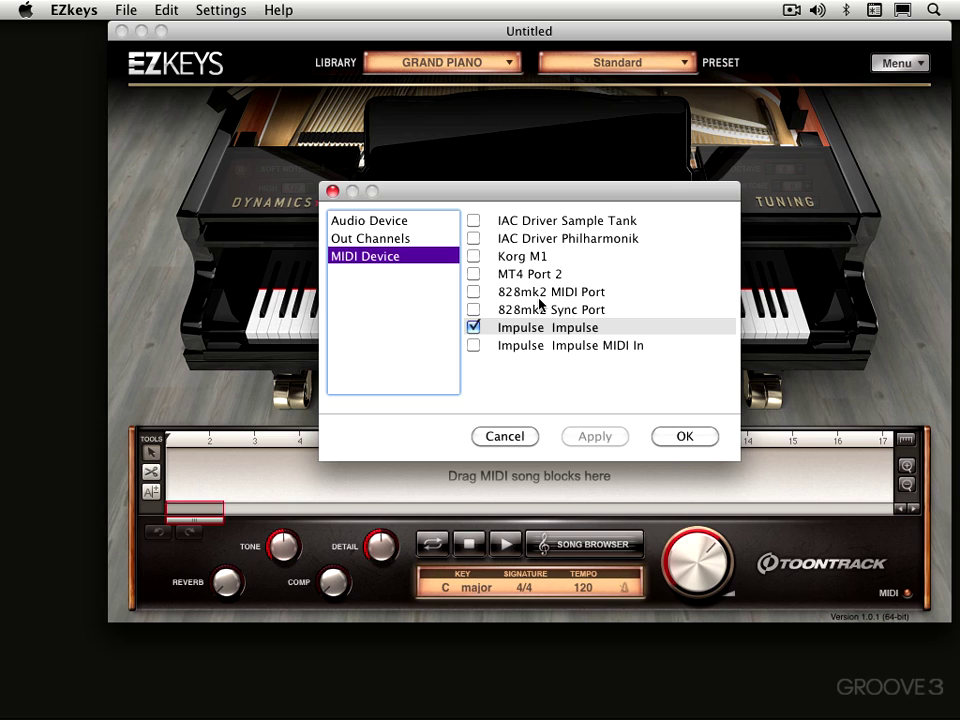
{"action": "left_click", "coordinate": [686, 437]}
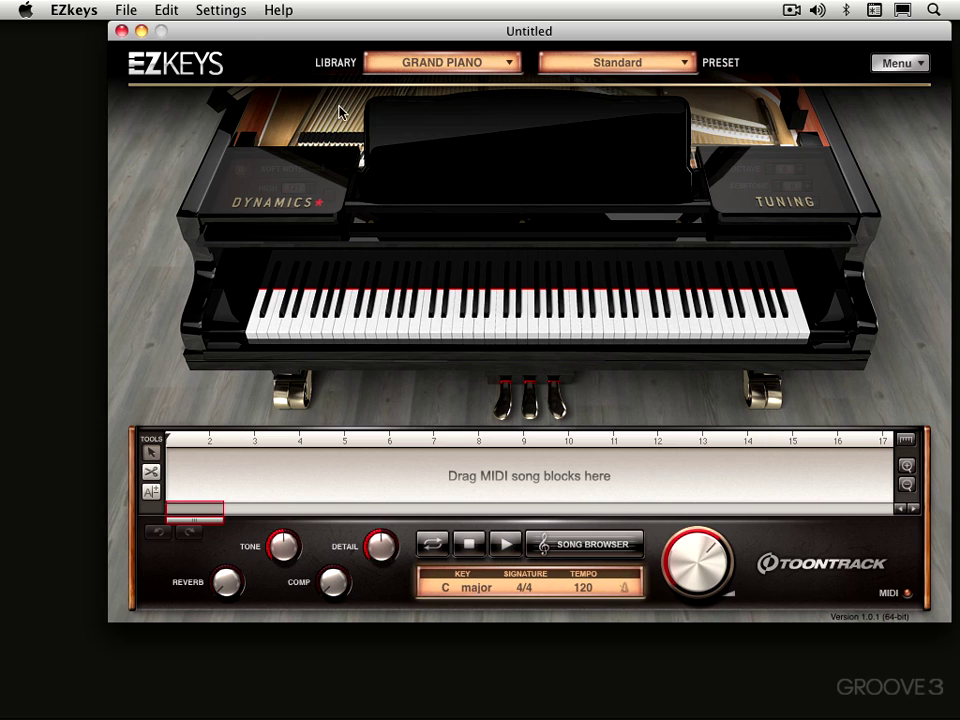
{"action": "left_click", "coordinate": [216, 9]}
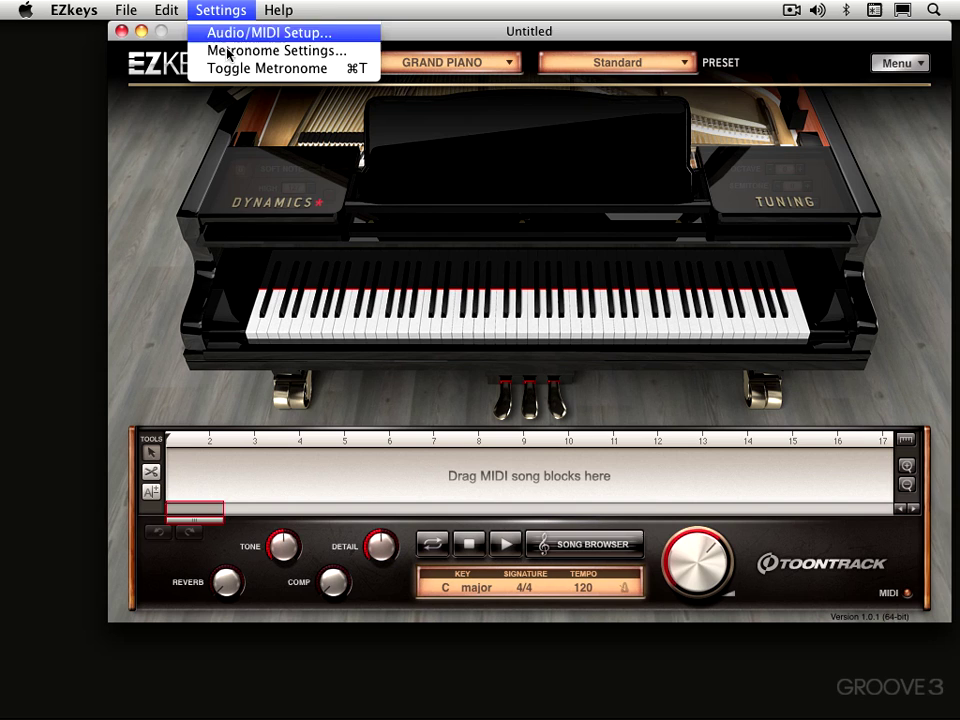
{"action": "left_click", "coordinate": [231, 52]}
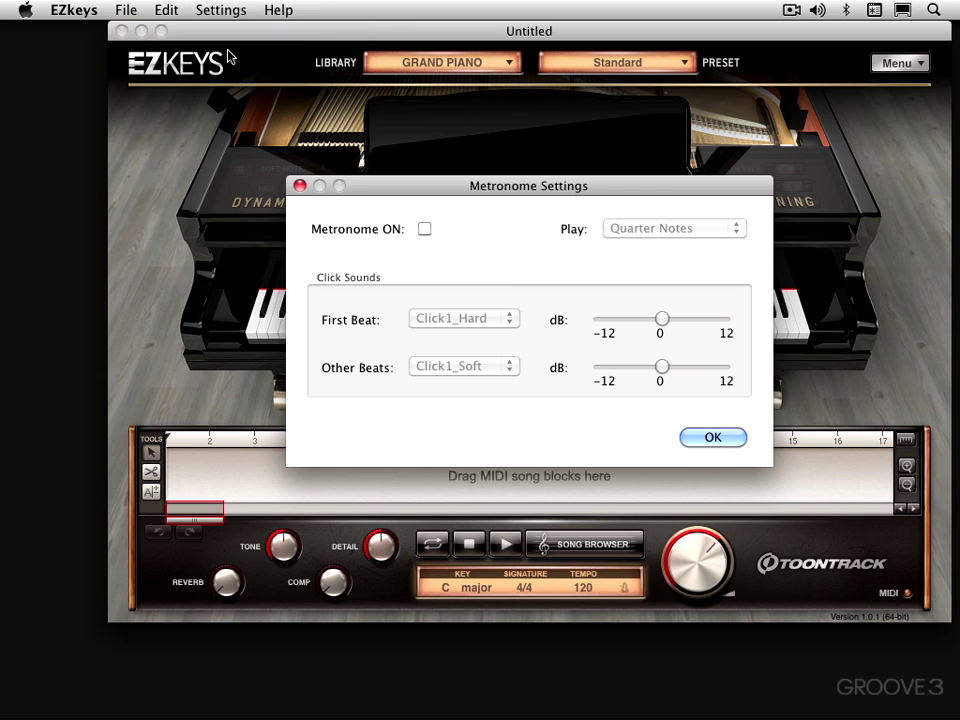
{"action": "left_click", "coordinate": [424, 231]}
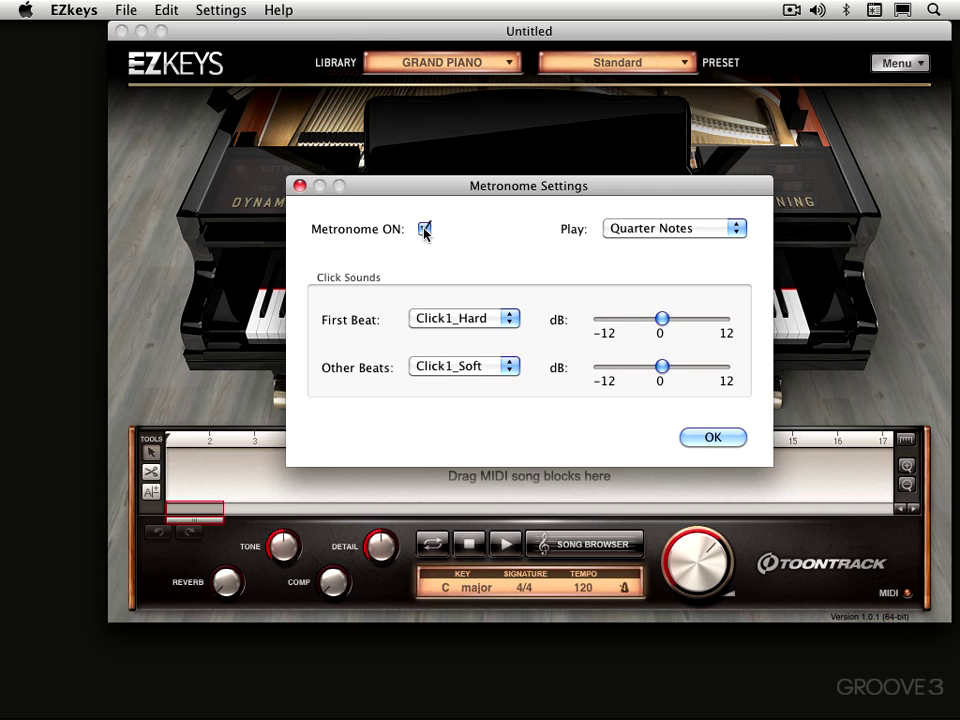
{"action": "left_click", "coordinate": [424, 231]}
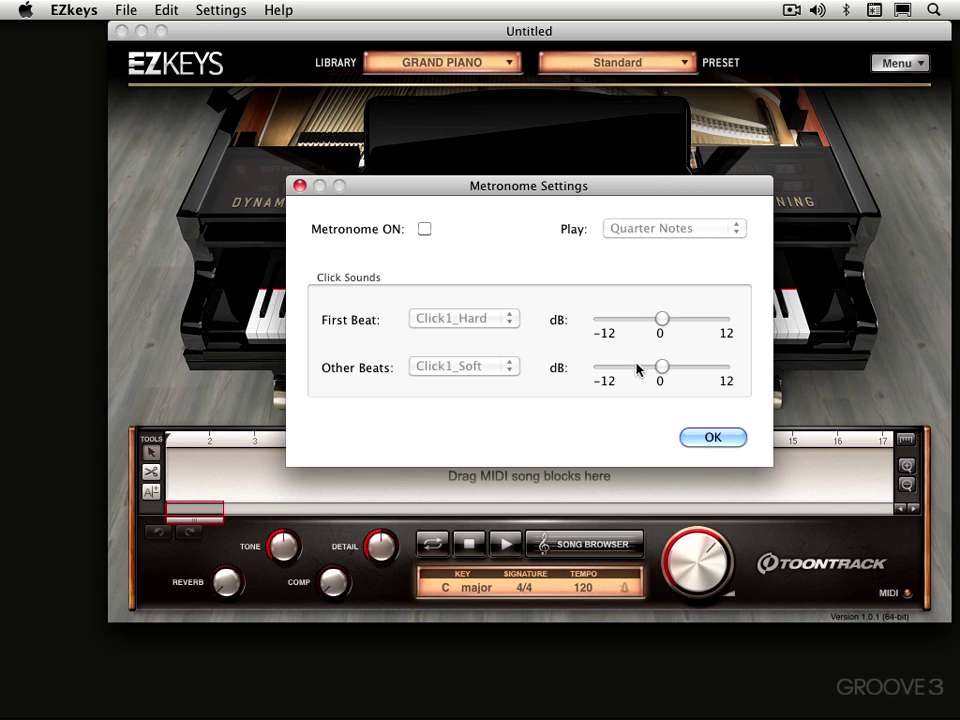
{"action": "left_click", "coordinate": [727, 438]}
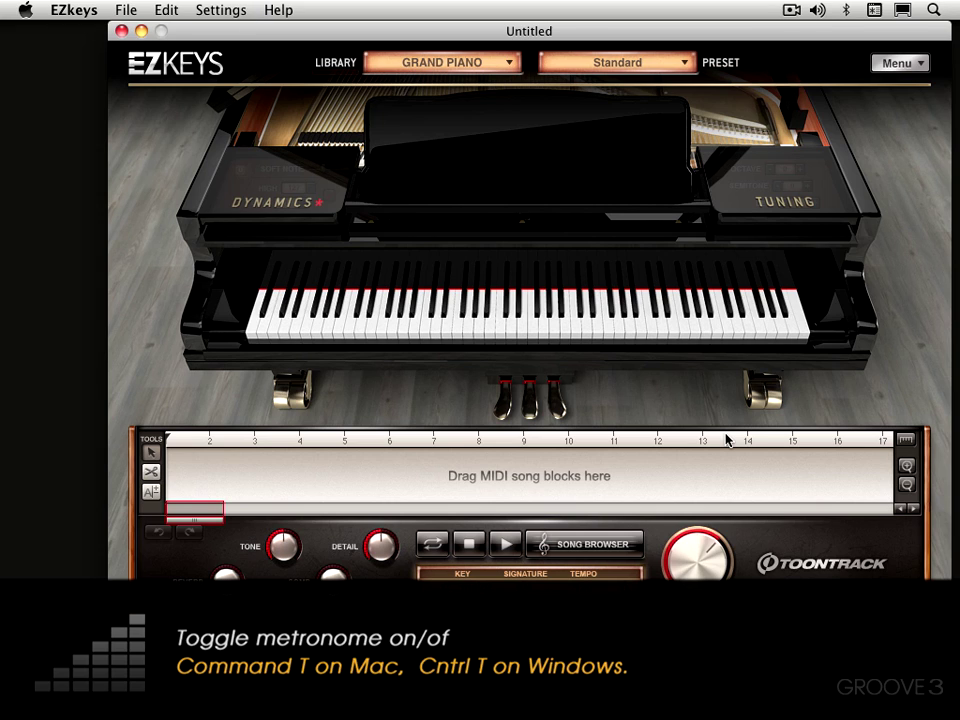
{"action": "left_click", "coordinate": [229, 12]}
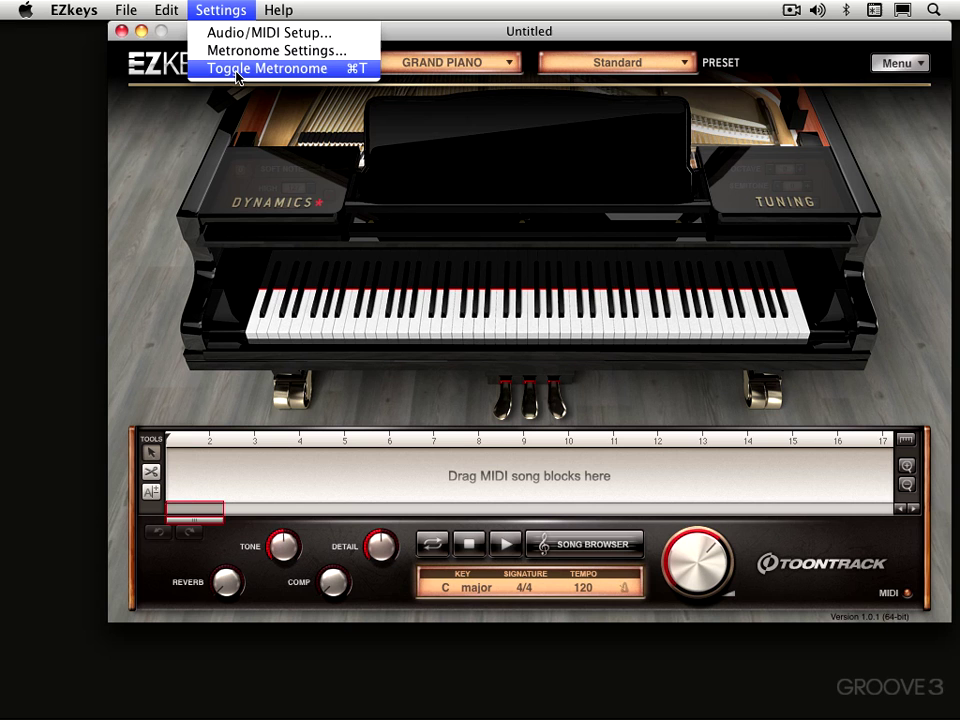
{"action": "left_click", "coordinate": [218, 8]}
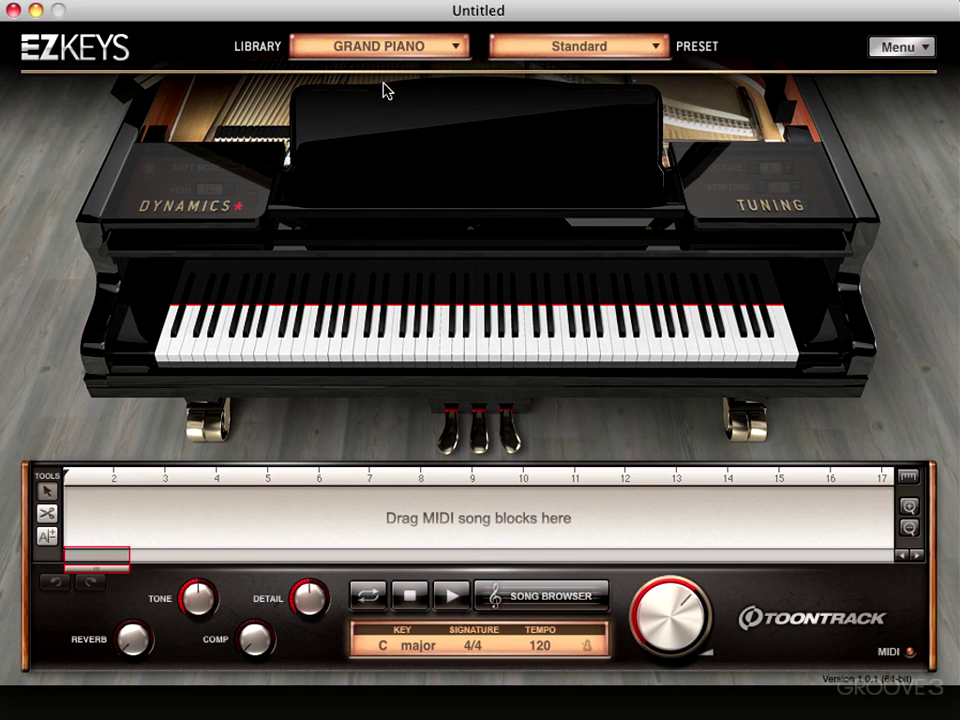
{"action": "left_click", "coordinate": [455, 45]}
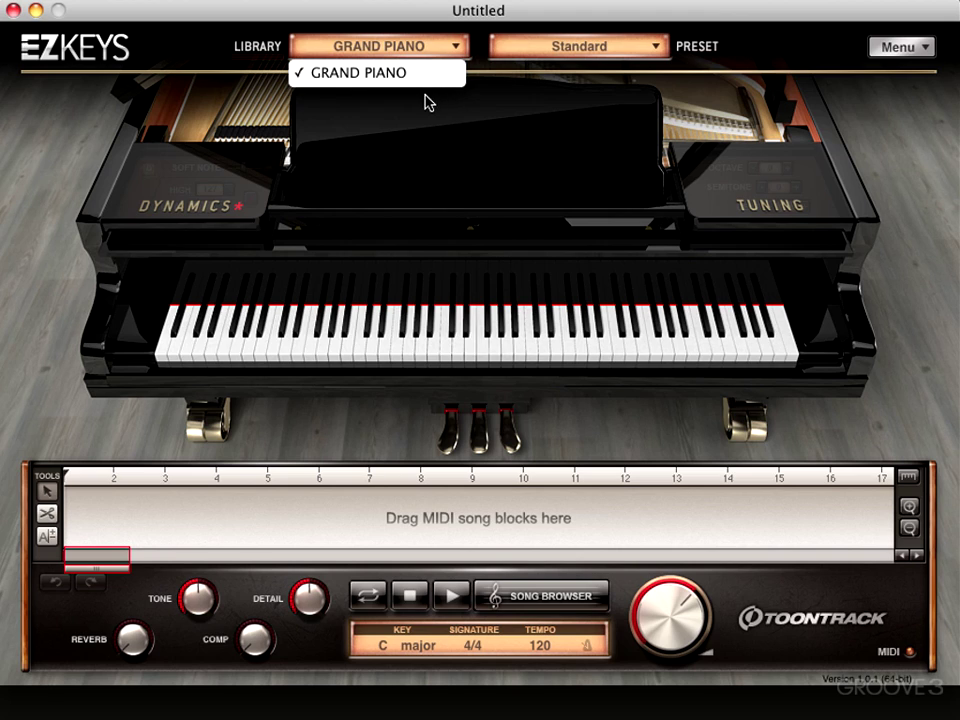
{"action": "left_click", "coordinate": [450, 44]}
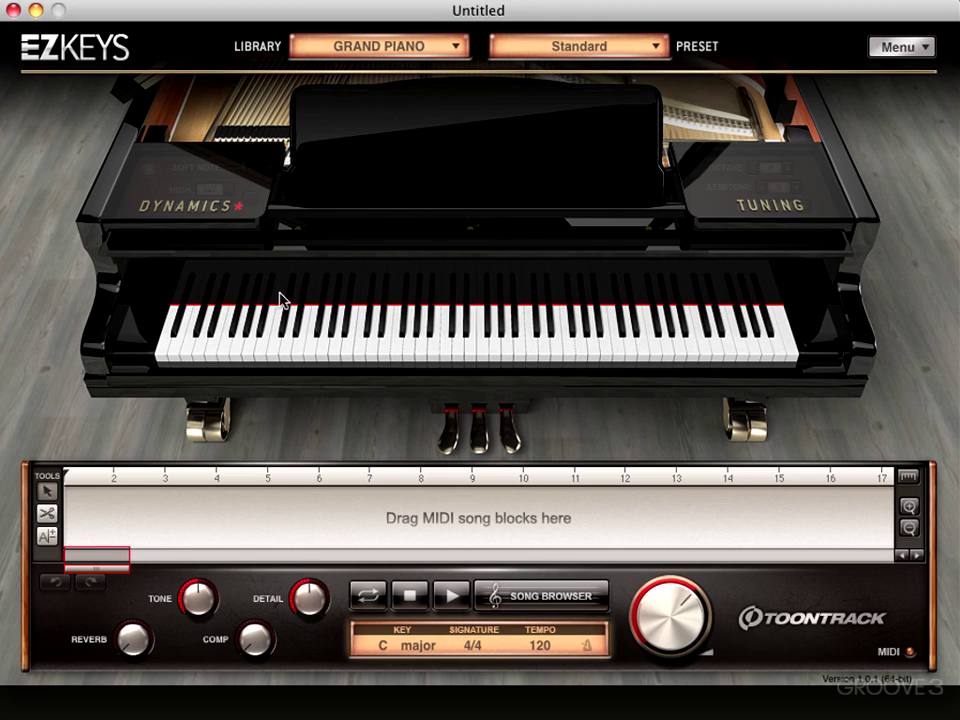
Try the Raw Tweaks preset, then switch to the Swedish Jazz preset
{"action": "left_click", "coordinate": [655, 50]}
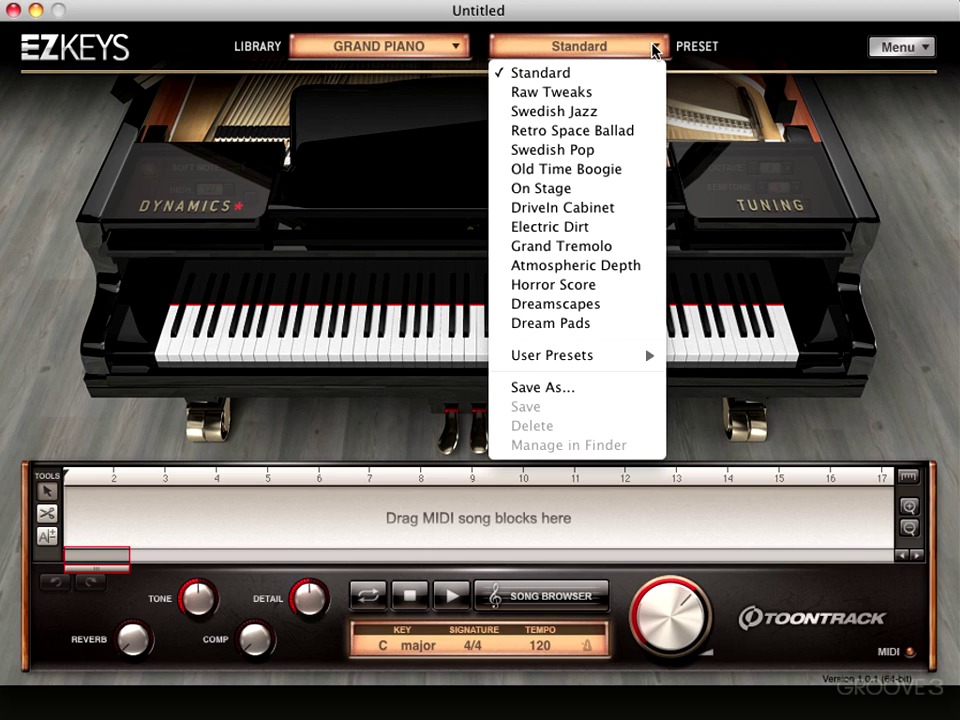
{"action": "left_click", "coordinate": [604, 92]}
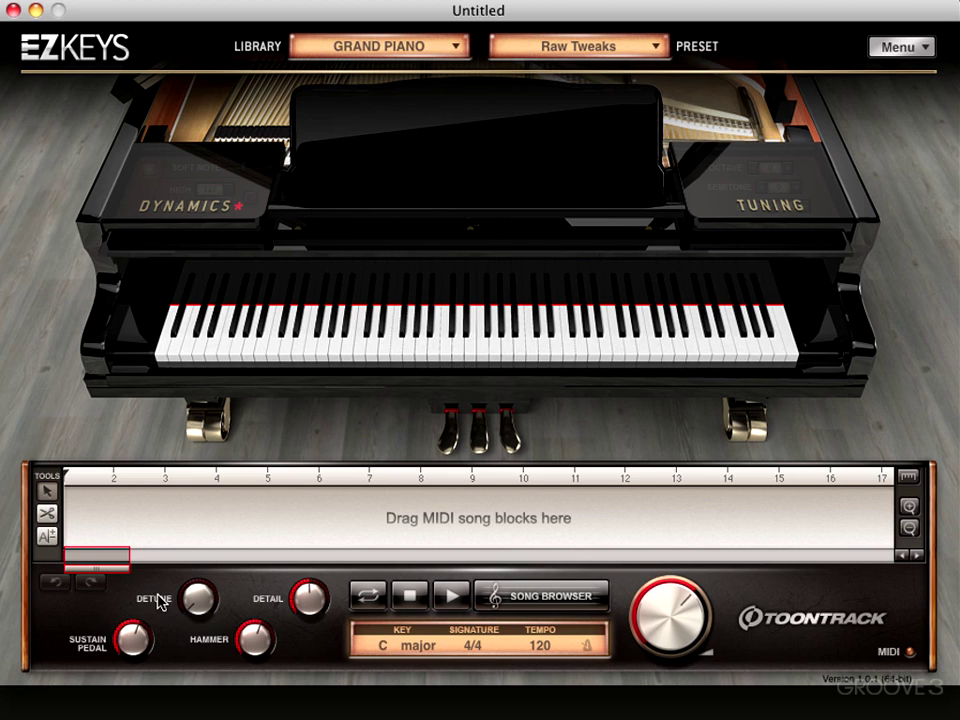
{"action": "left_click", "coordinate": [556, 48]}
{"action": "left_click", "coordinate": [558, 109]}
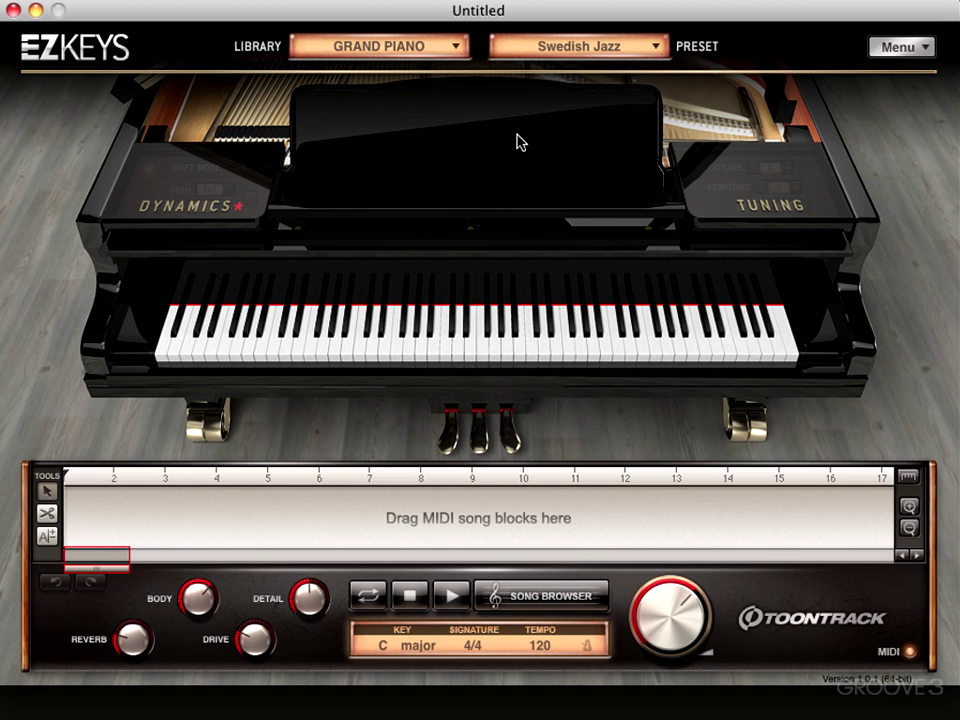
Load the Retro Space Ballad preset and turn its reverb up to about 95.5%
{"action": "left_click", "coordinate": [626, 50]}
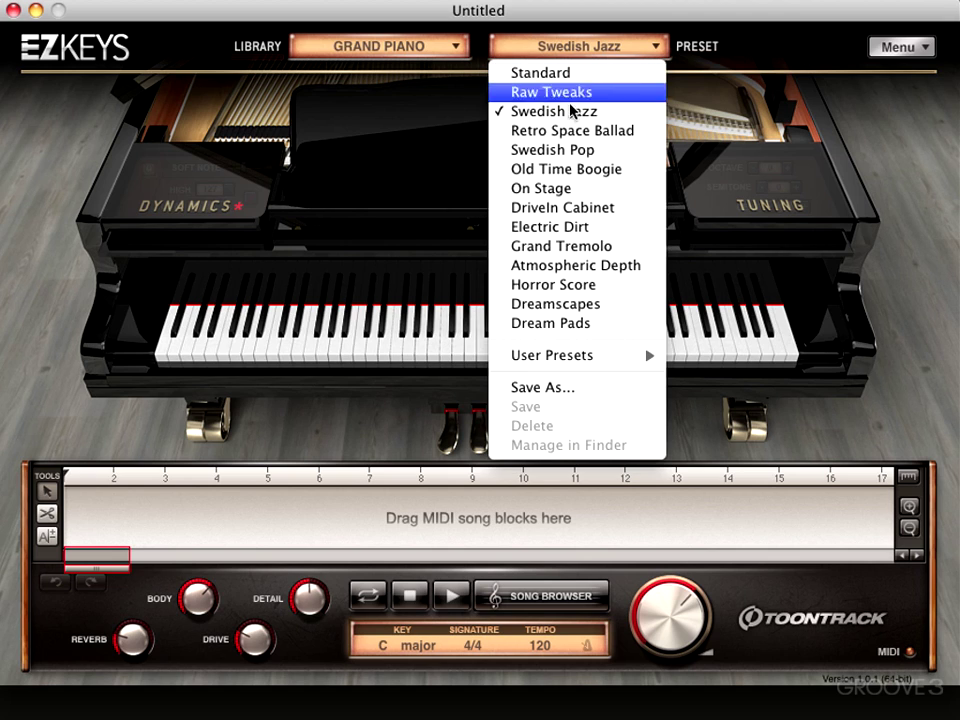
{"action": "left_click", "coordinate": [555, 129]}
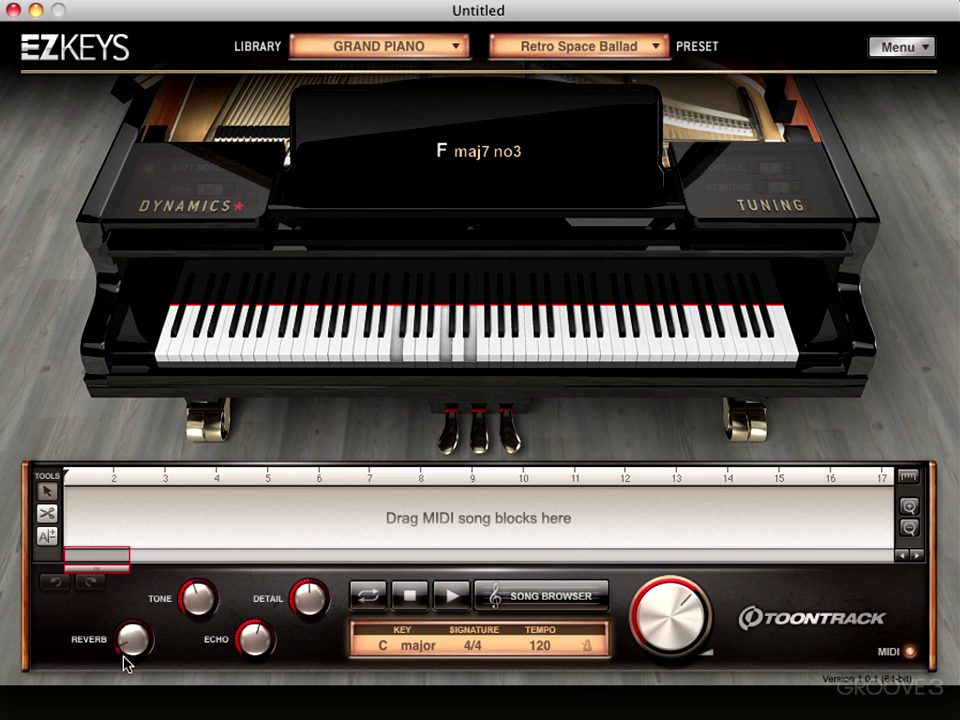
{"action": "left_click_drag", "start_coordinate": [125, 663], "coordinate": [251, 533]}
Audition the Swedish Pop and Atmospheric Depth presets, ending on Dreamscapes
{"action": "mouse_move", "coordinate": [308, 594]}
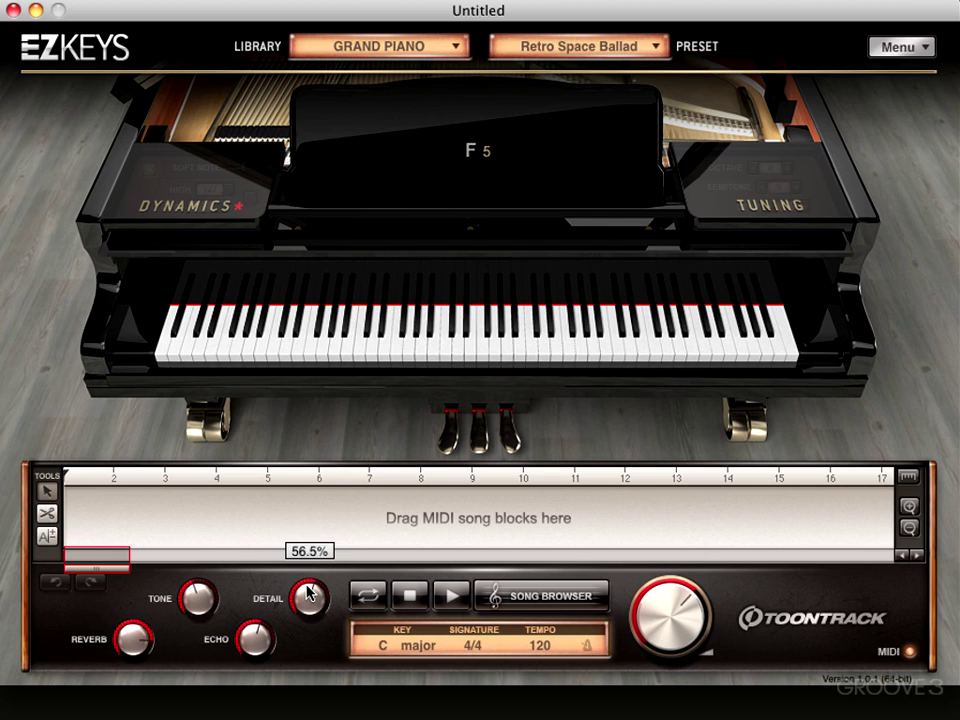
{"action": "left_click", "coordinate": [620, 48]}
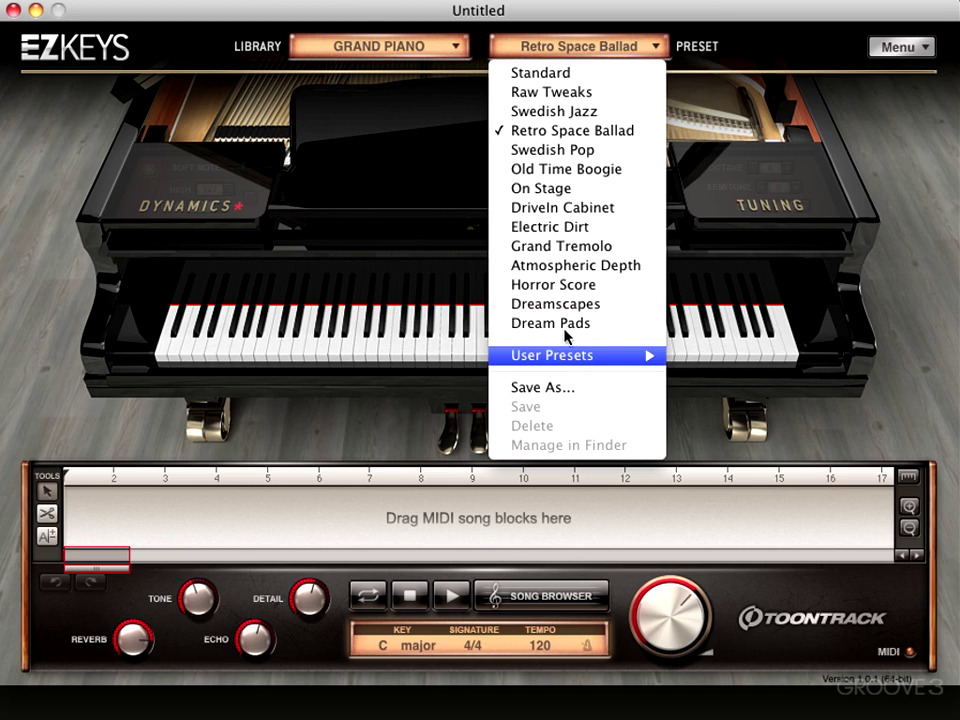
{"action": "left_click", "coordinate": [520, 150]}
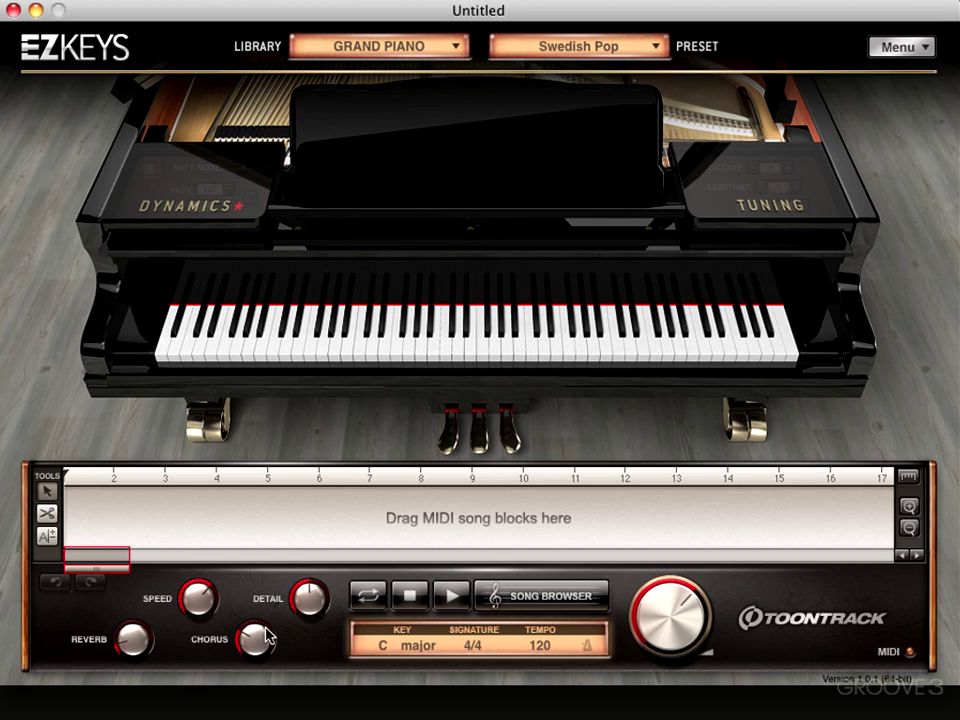
{"action": "left_click", "coordinate": [610, 50]}
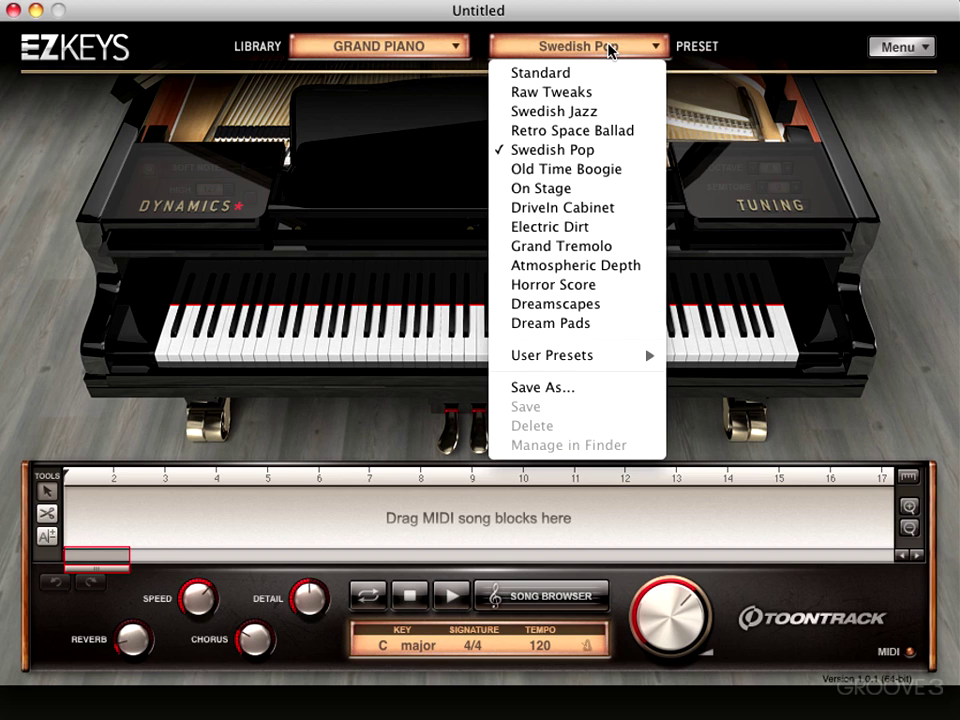
{"action": "left_click", "coordinate": [578, 265]}
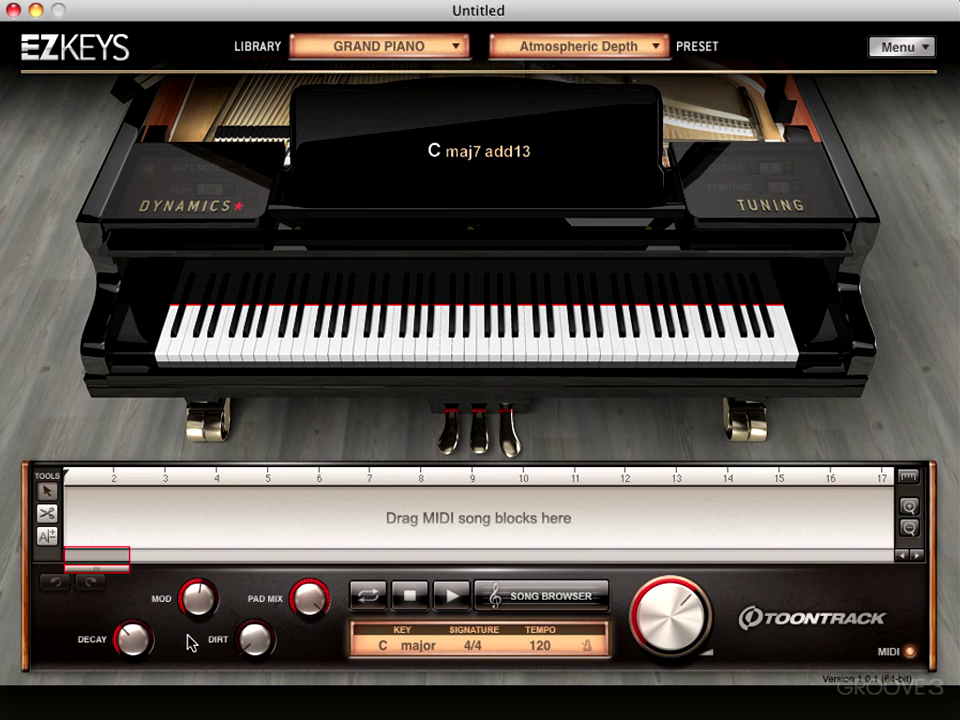
{"action": "left_click", "coordinate": [632, 50]}
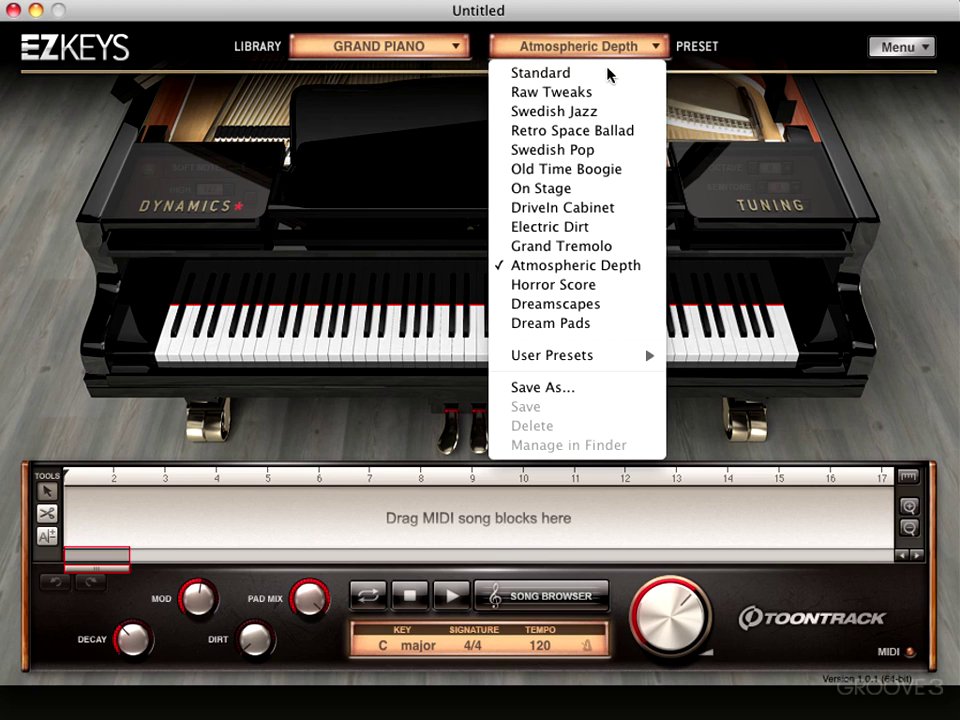
{"action": "left_click", "coordinate": [574, 304]}
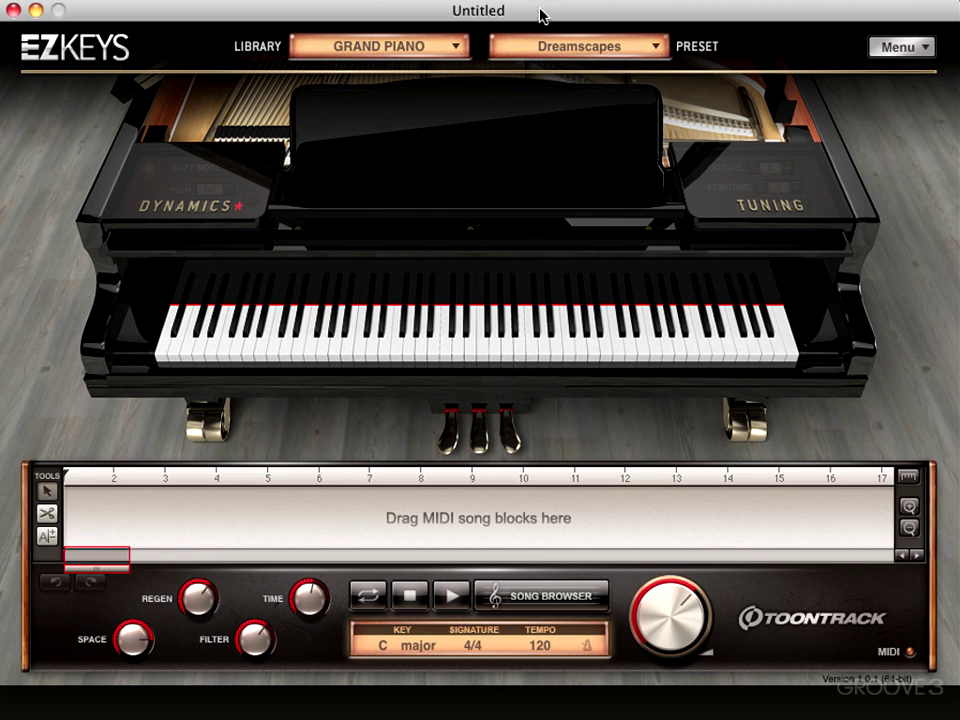
Pick Swedish Jazz from the Preset list for the Grand Piano
{"action": "left_click", "coordinate": [573, 47]}
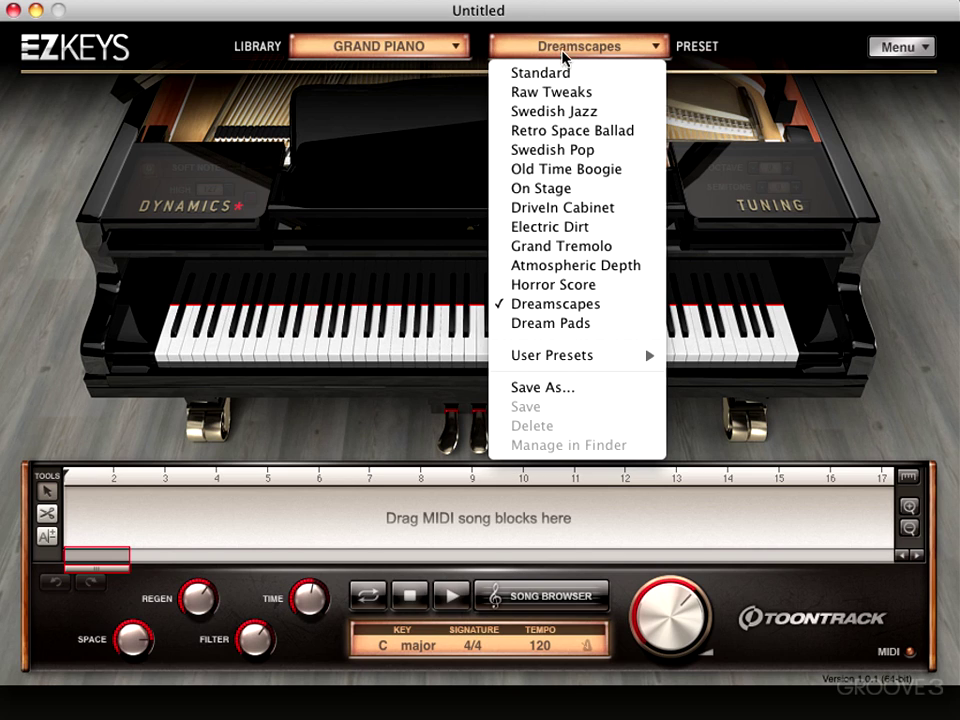
{"action": "left_click", "coordinate": [553, 113]}
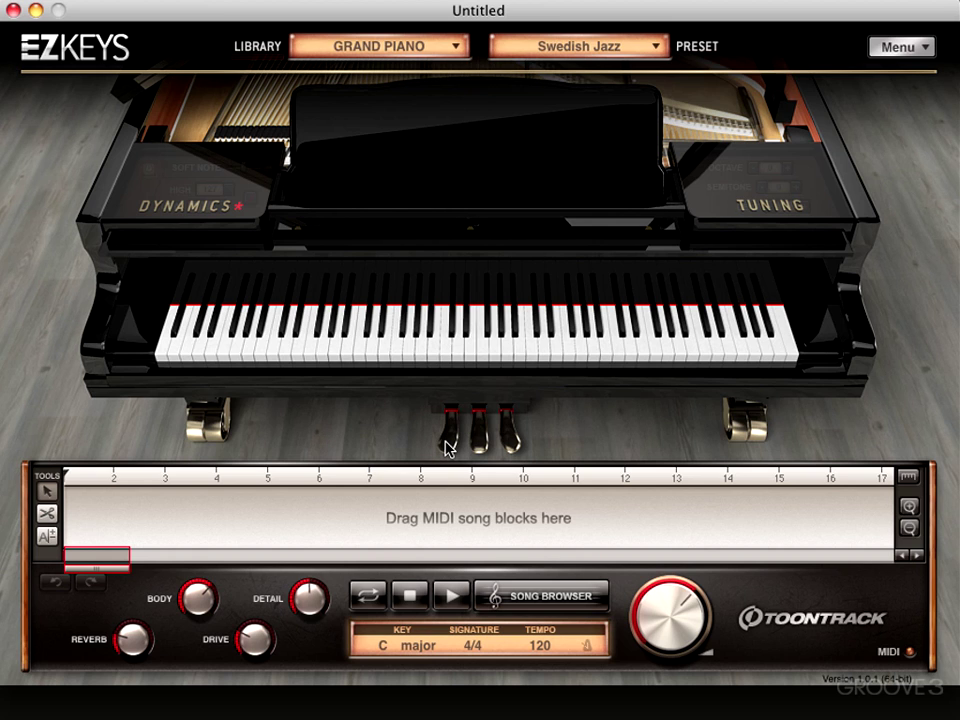
MIDI-learn the soft, sostenuto and right pedals to the hardware pedals
{"action": "right_click", "coordinate": [447, 447]}
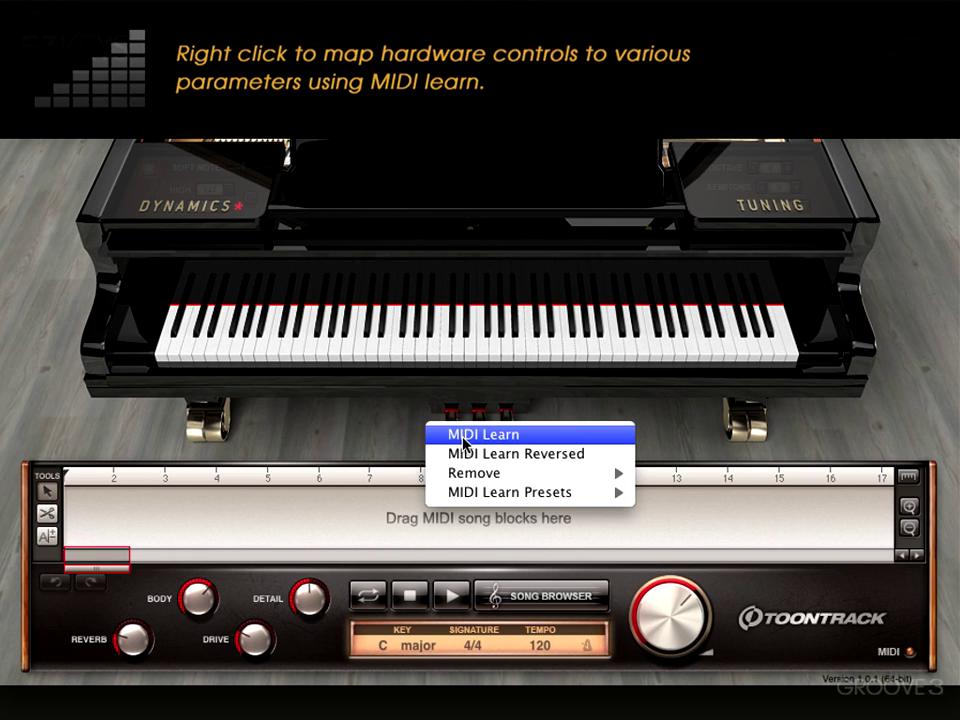
{"action": "left_click", "coordinate": [462, 436]}
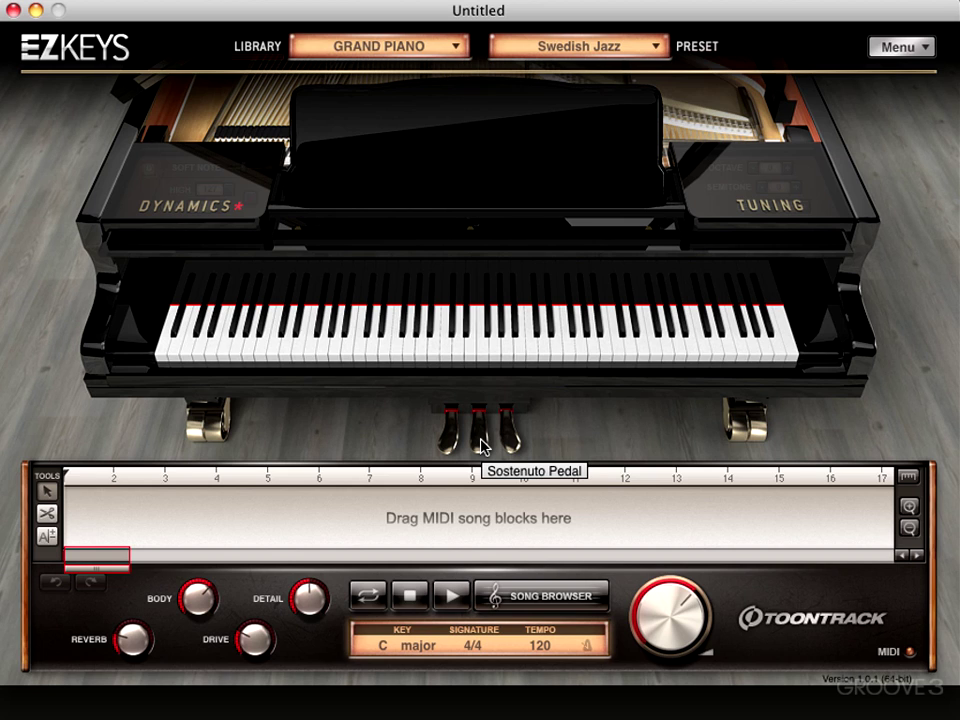
{"action": "right_click", "coordinate": [482, 444]}
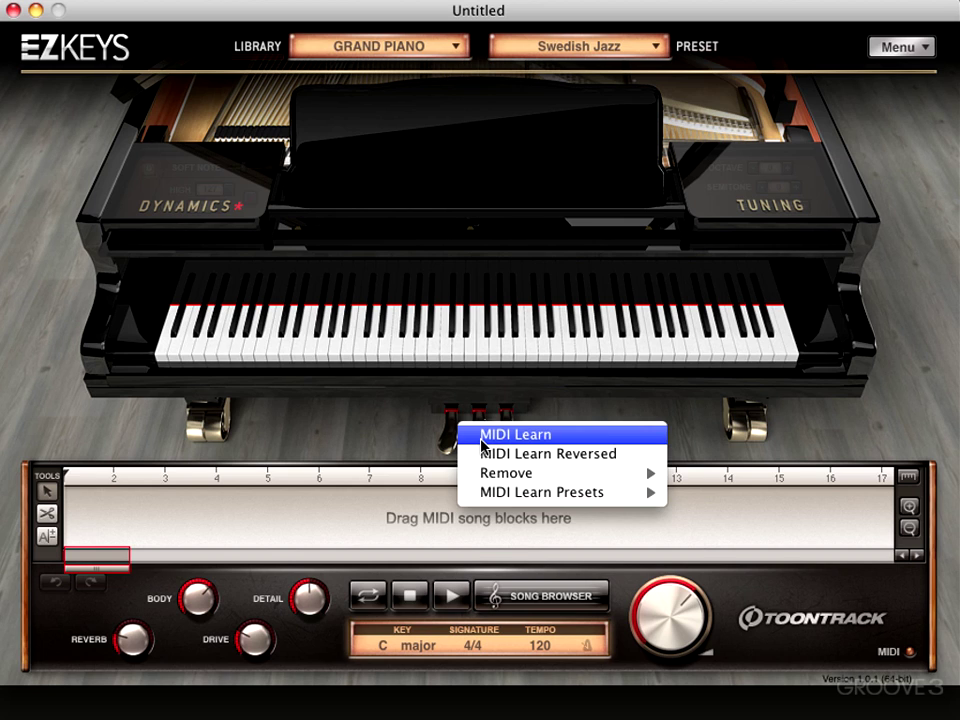
{"action": "left_click", "coordinate": [481, 440]}
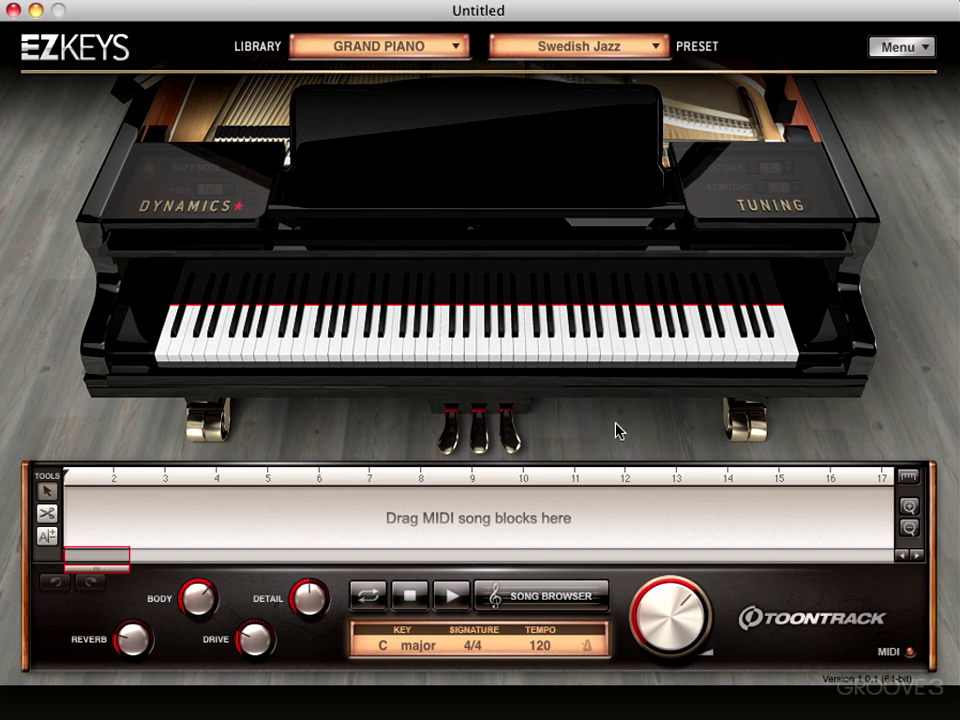
{"action": "right_click", "coordinate": [510, 428]}
{"action": "left_click", "coordinate": [513, 436]}
Open Dynamics, raise the Soft Note volume, then reset it to its default
{"action": "left_click", "coordinate": [205, 212]}
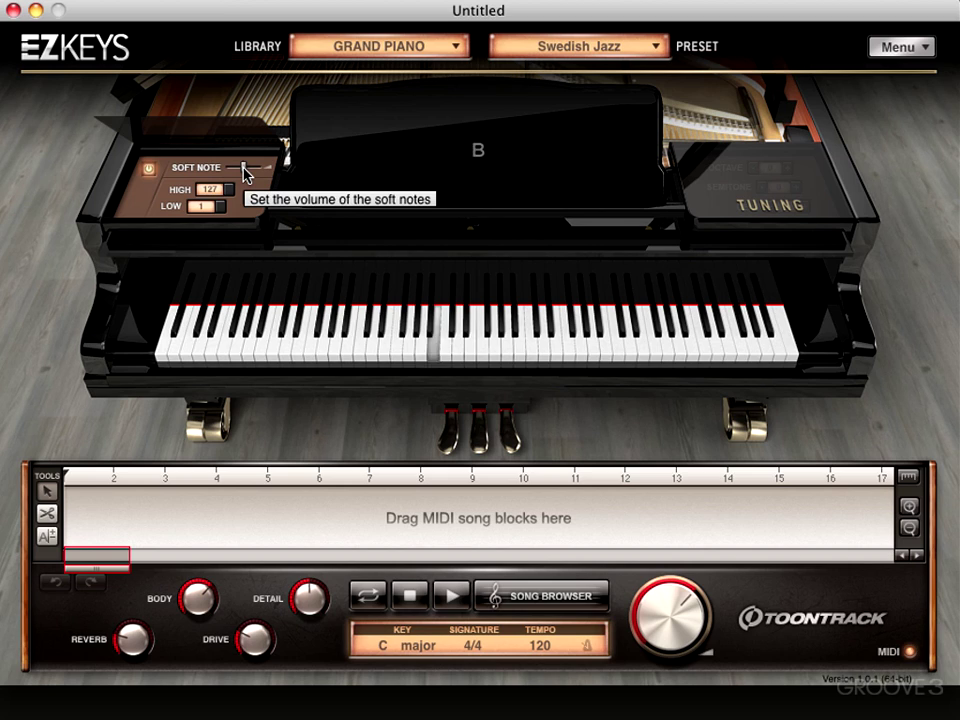
{"action": "mouse_move", "coordinate": [246, 174]}
{"action": "left_mouse_down"}
{"action": "mouse_move", "coordinate": [268, 172]}
{"action": "mouse_move", "coordinate": [226, 177]}
{"action": "mouse_move", "coordinate": [249, 176]}
{"action": "left_mouse_up"}
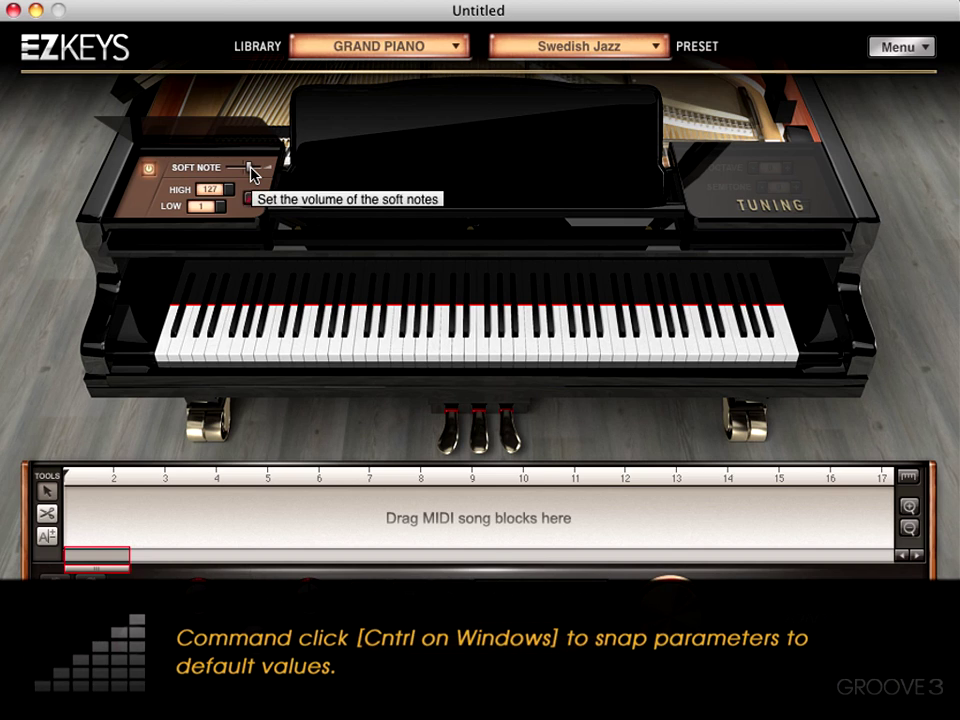
{"action": "left_click", "coordinate": [252, 172], "text": "super"}
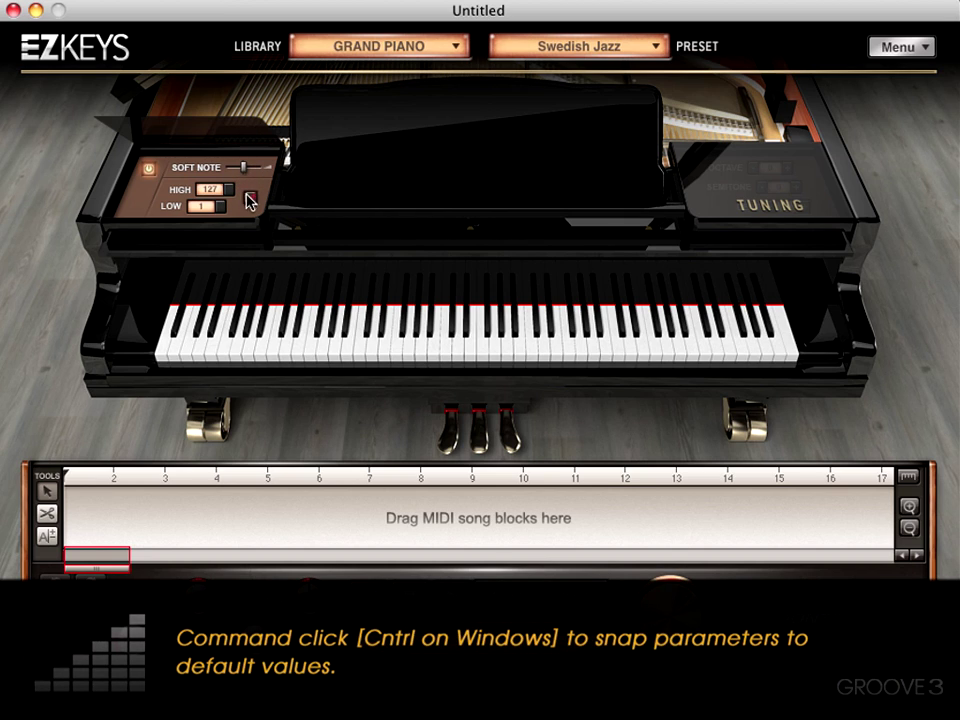
Raise the lowest input velocity to 55, bring it back down, and close Velocity Control
{"action": "left_click", "coordinate": [249, 198]}
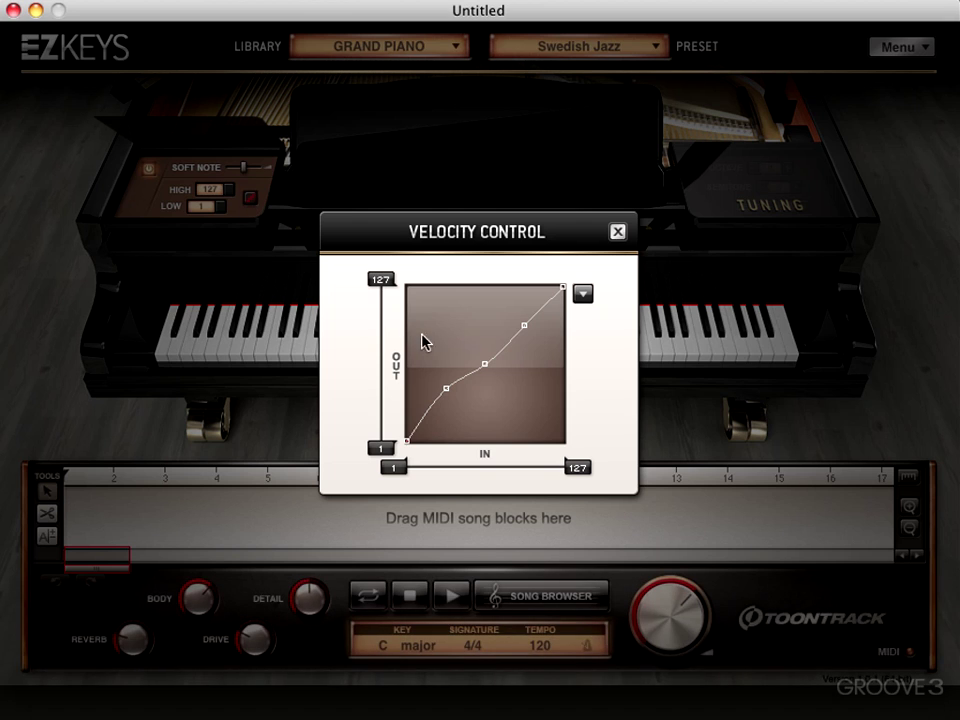
{"action": "left_click_drag", "start_coordinate": [391, 468], "coordinate": [441, 466]}
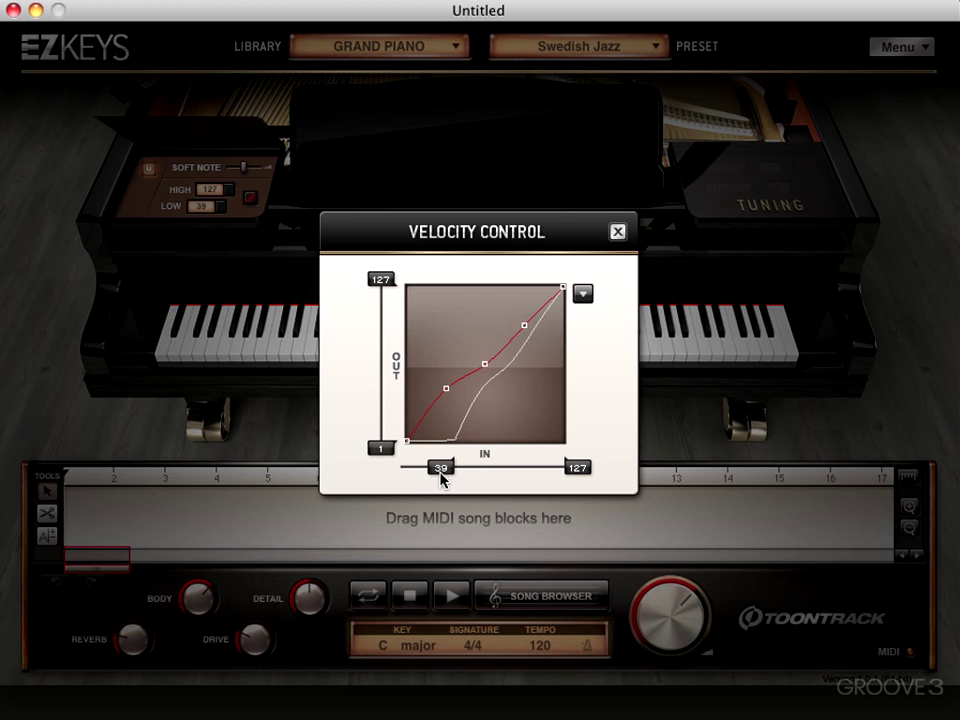
{"action": "left_click_drag", "start_coordinate": [442, 468], "coordinate": [371, 459]}
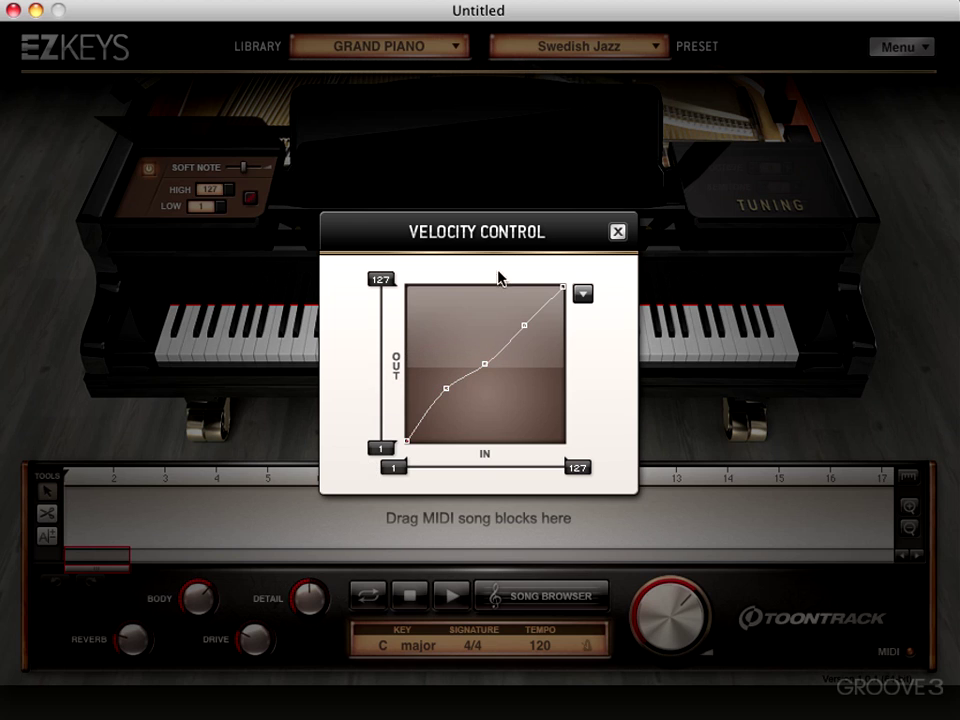
{"action": "left_click", "coordinate": [616, 231]}
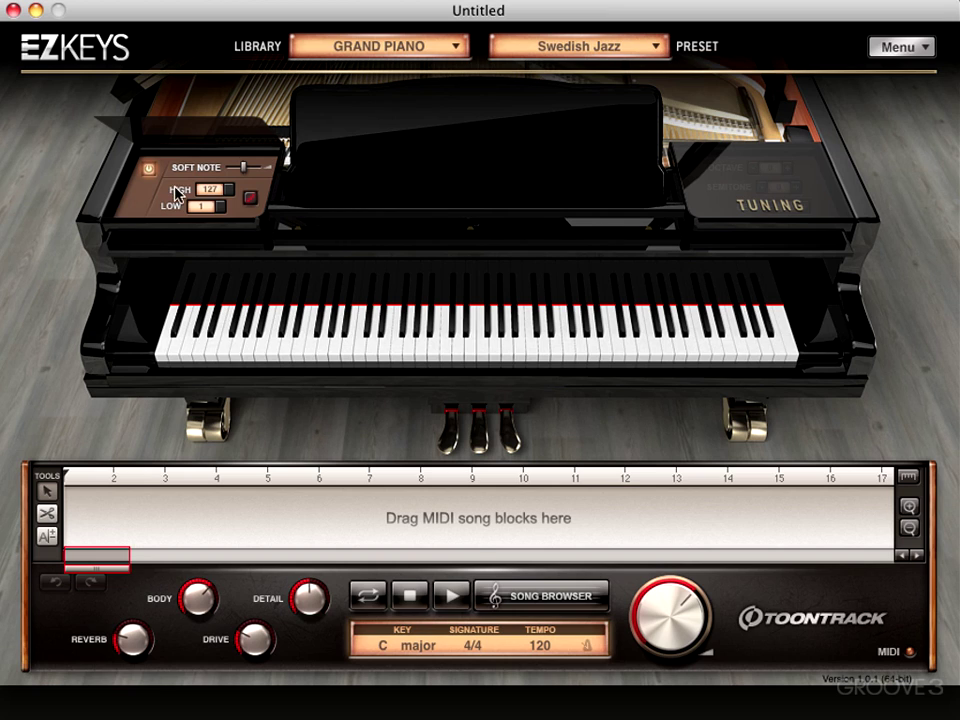
Fold the Dynamics panel shut and open the Tuning panel with Octave, Semitone and Cent at 0
{"action": "left_click", "coordinate": [149, 172]}
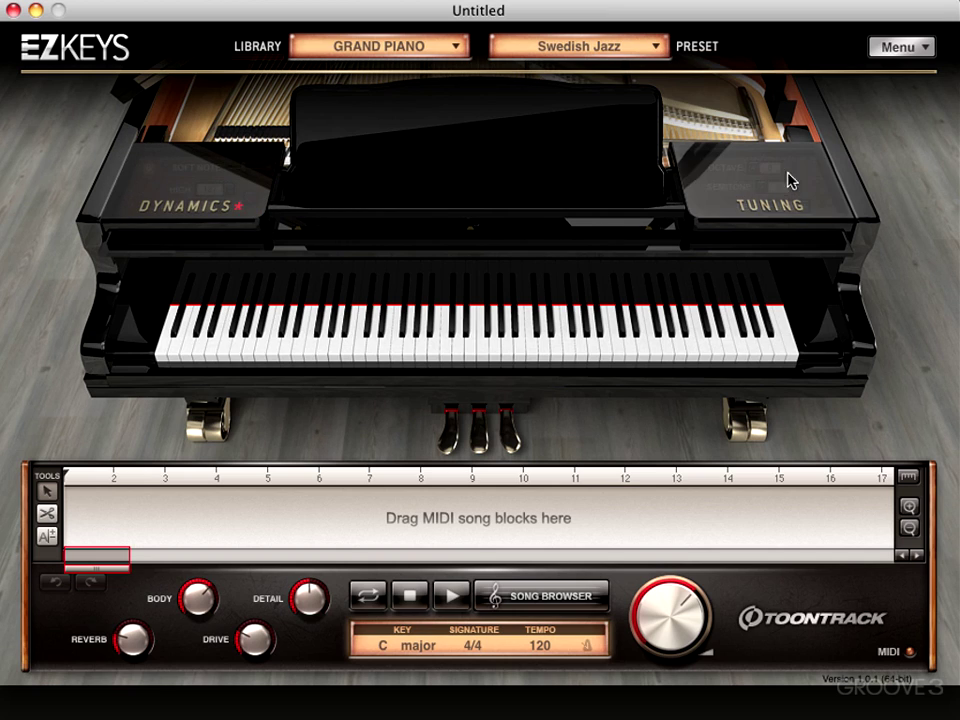
{"action": "left_click", "coordinate": [823, 199]}
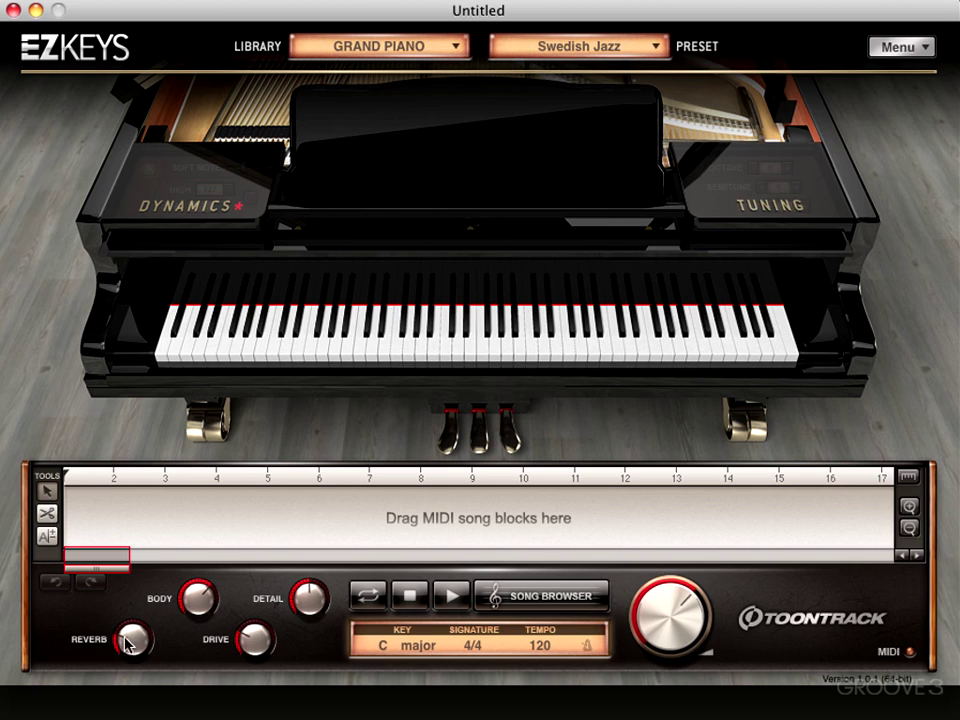
Turn the reverb down to 28.2% and set Knob Mode to Linear
{"action": "left_click_drag", "start_coordinate": [127, 643], "coordinate": [214, 553]}
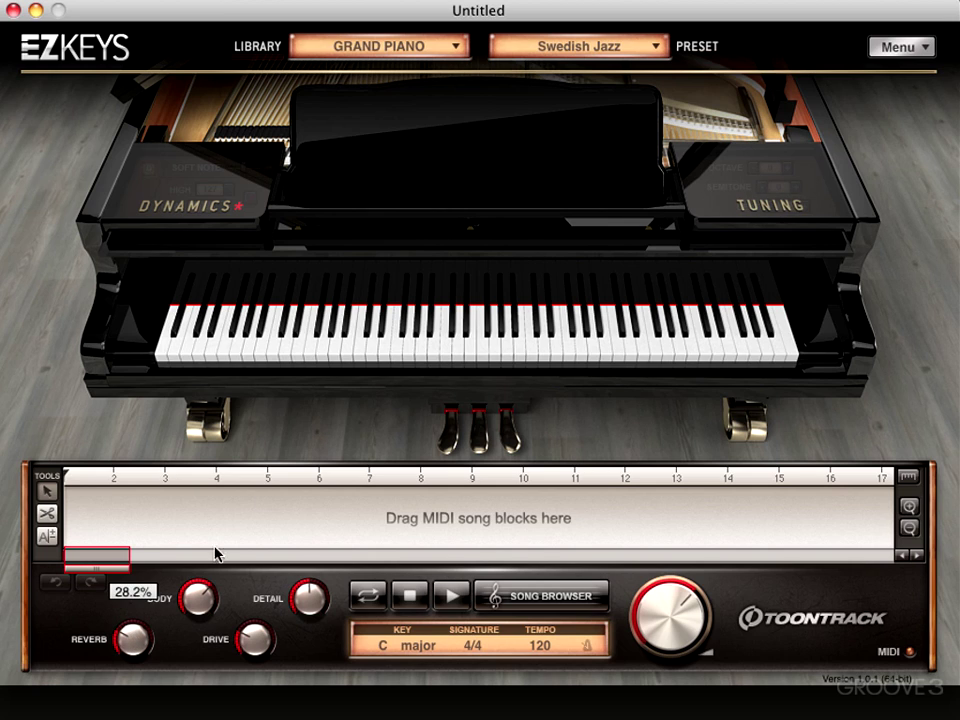
{"action": "left_click", "coordinate": [931, 48]}
{"action": "mouse_move", "coordinate": [768, 230]}
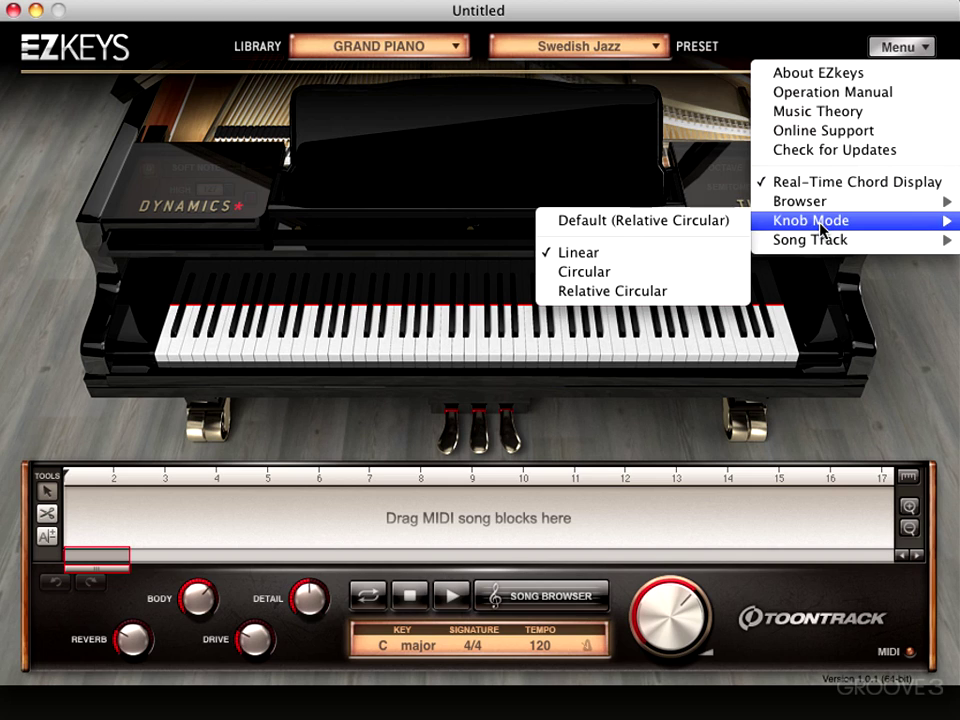
{"action": "left_click", "coordinate": [576, 256]}
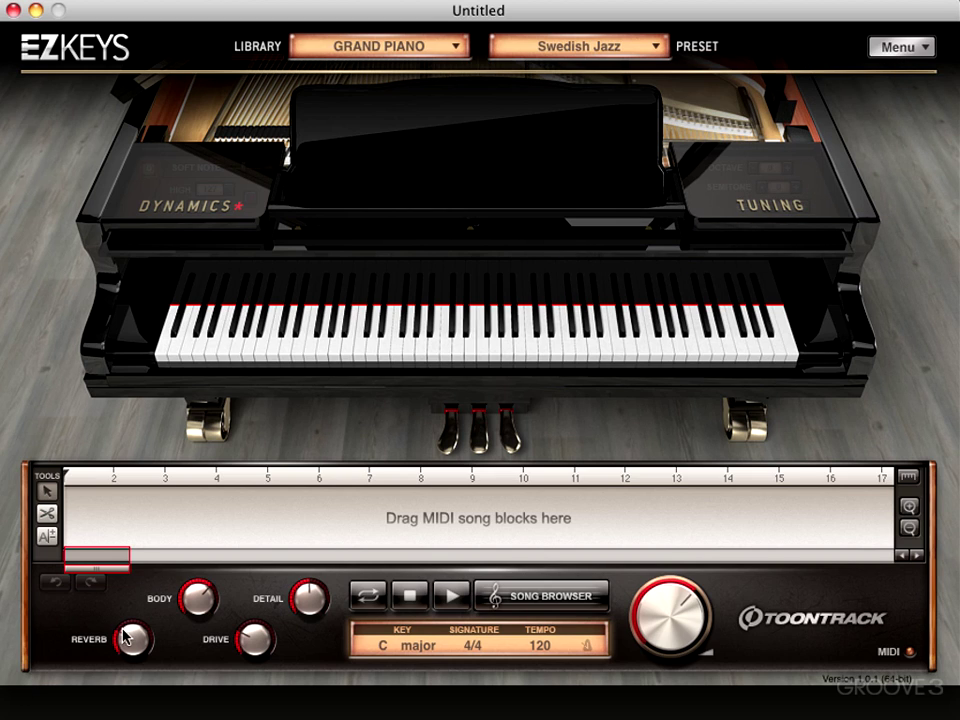
Test the reverb knob at about 27.7% and confirm the knob mode setting
{"action": "left_click_drag", "start_coordinate": [128, 641], "coordinate": [101, 622]}
{"action": "left_click", "coordinate": [925, 50]}
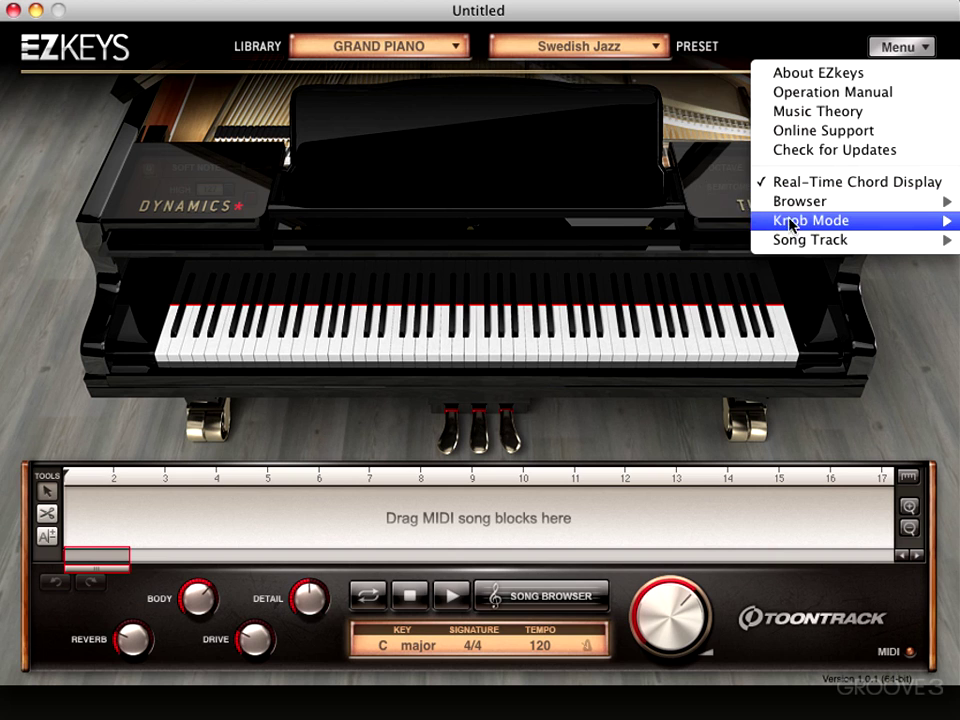
{"action": "mouse_move", "coordinate": [789, 221]}
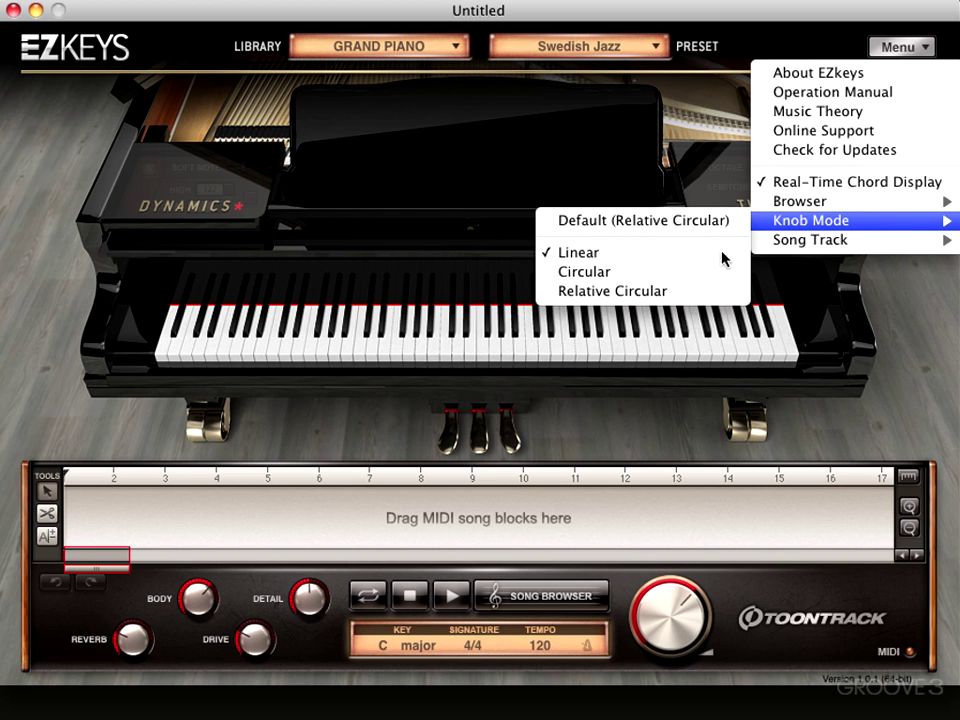
{"action": "left_click", "coordinate": [690, 168]}
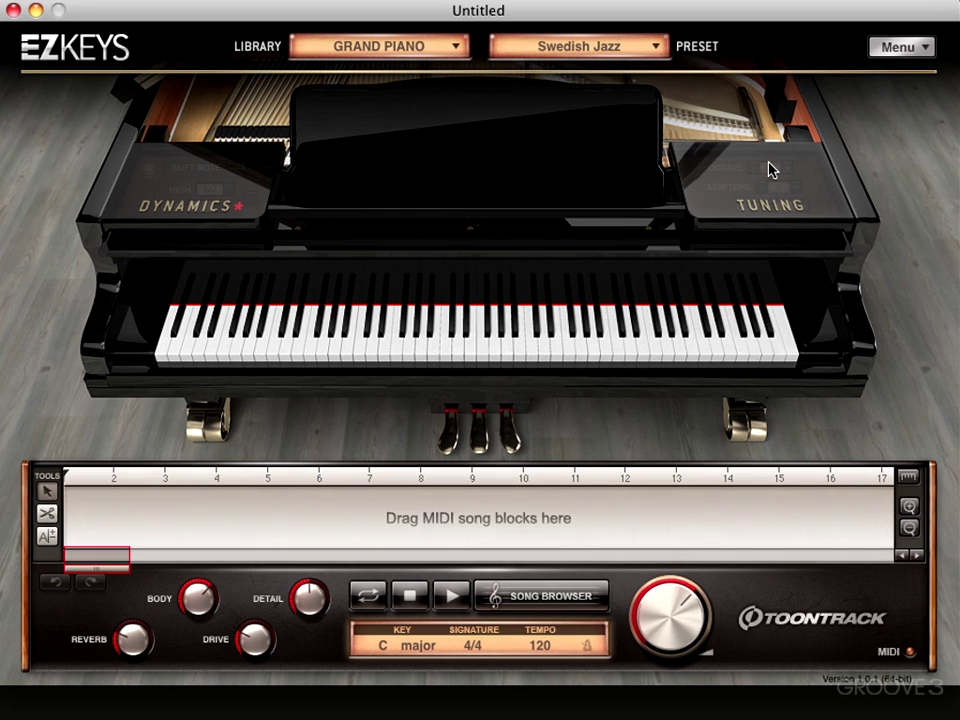